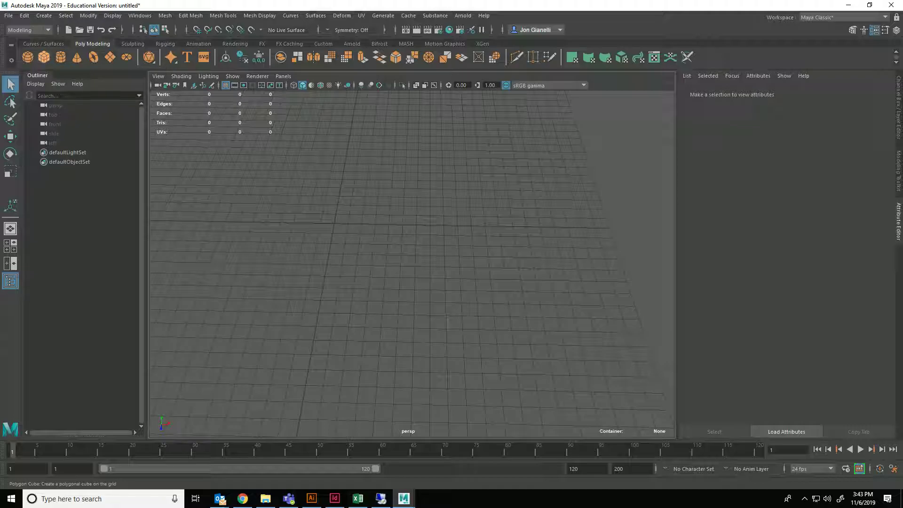
Create a polygon cube at the origin and select one of its side faces in face mode.
key(f)
scroll(412, 264, down, 6)
alt+drag(412, 221, 240, 259)
scroll(411, 264, down, 5)
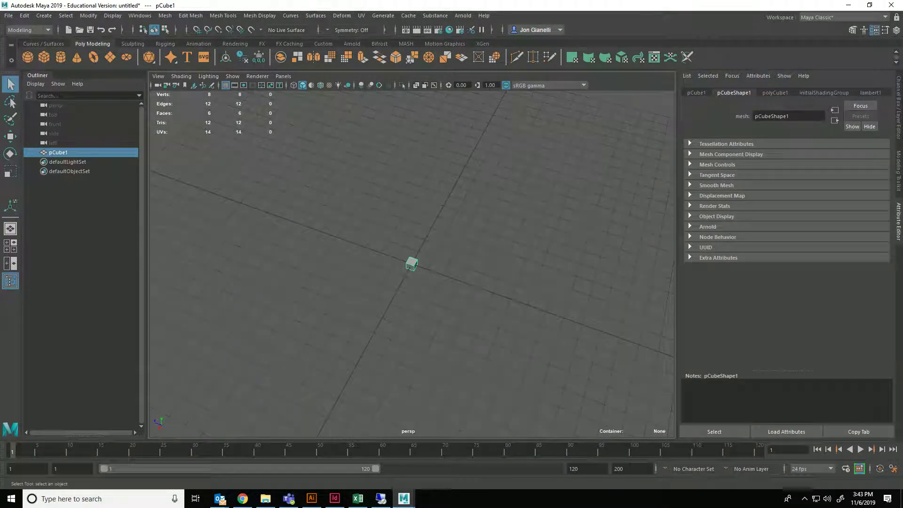
scroll(411, 263, up, 3)
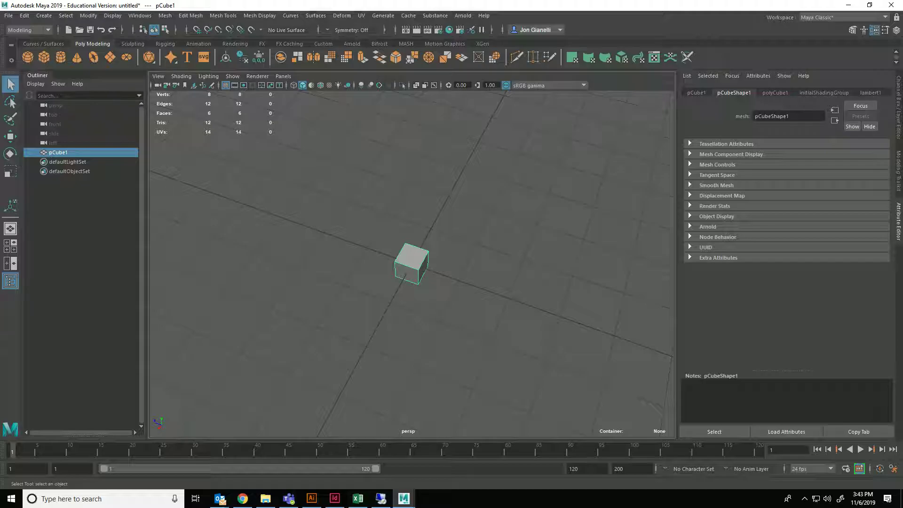
right_drag(411, 262, 418, 269)
click(423, 265)
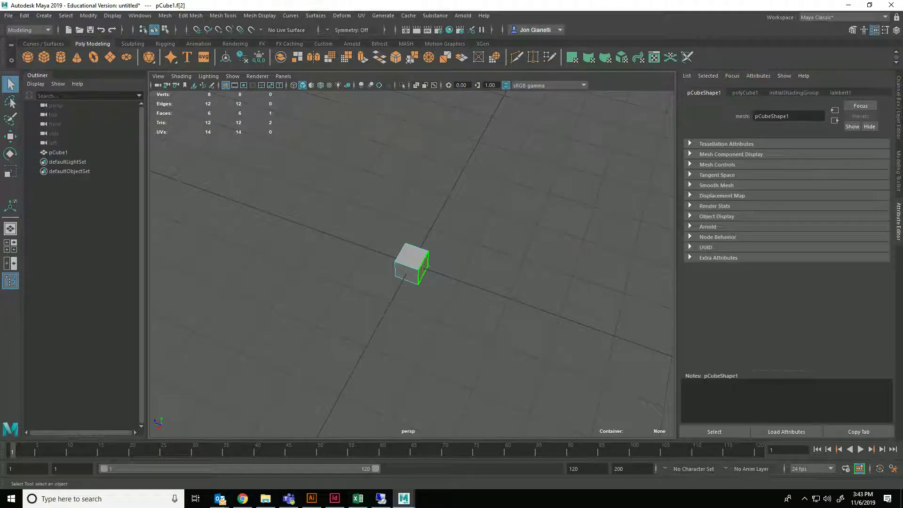
In the top view, move the selected face back along Z to about -8.9, stretching the cube into a long bar.
scroll(411, 263, down, 5)
alt+drag(412, 263, 492, 249)
alt+drag(430, 310, 456, 268)
key(space)
drag(428, 214, 383, 214)
scroll(411, 263, down, 5)
key(f)
scroll(412, 264, down, 5)
key(e)
key(w)
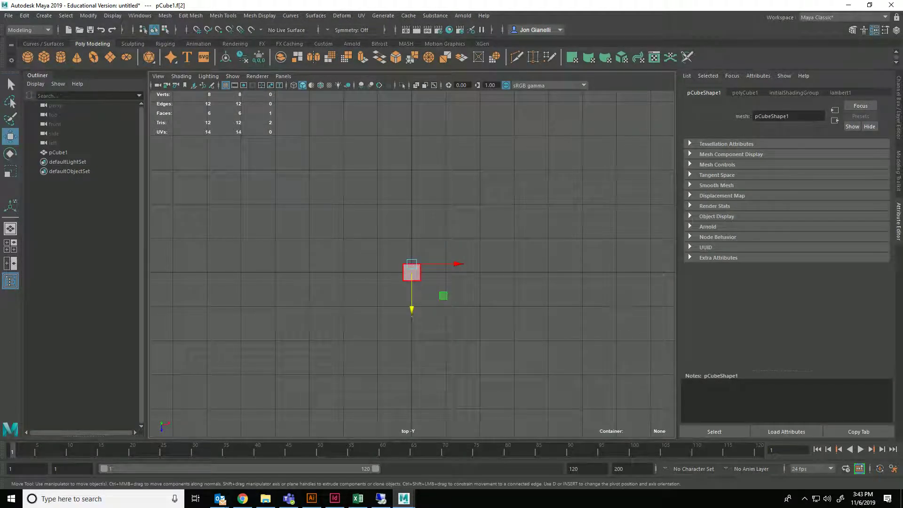
key(alt+d)
drag(386, 244, 445, 271)
drag(411, 304, 412, 160)
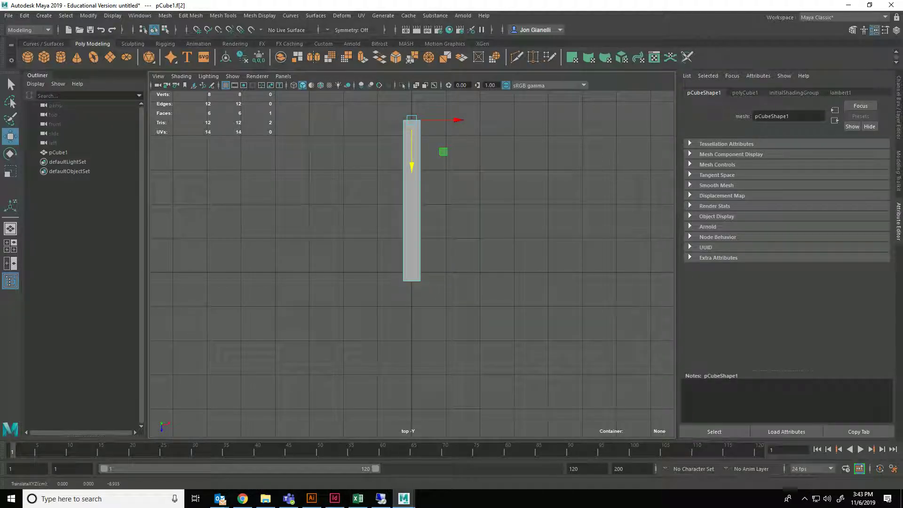
Move the bar's far face to about X 3.47 and Z -3.97 to form a slanted lower leg.
alt+middle_drag(449, 156, 397, 233)
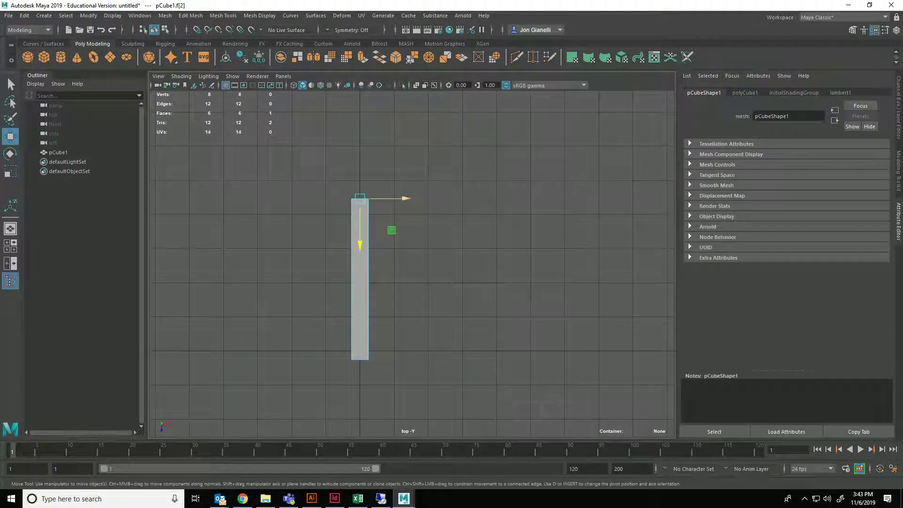
drag(395, 198, 454, 198)
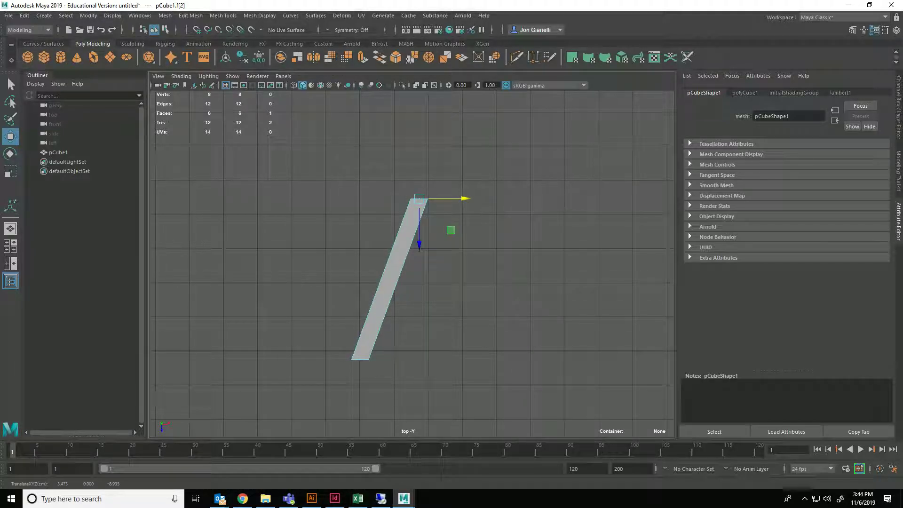
drag(419, 241, 418, 325)
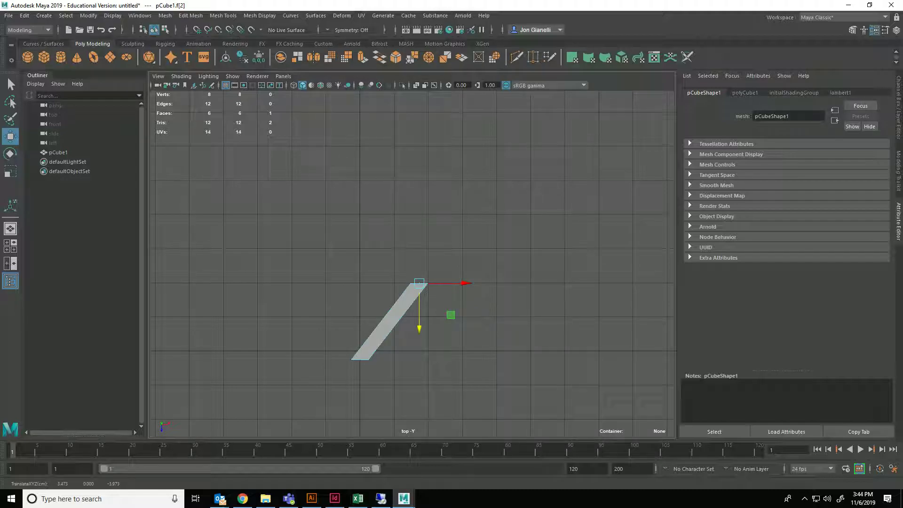
Extrude the slanted leg's end face about 0.8 units back and 0.7 units sideways, following the slant.
key(ctrl+e)
drag(419, 258, 419, 237)
drag(451, 268, 463, 269)
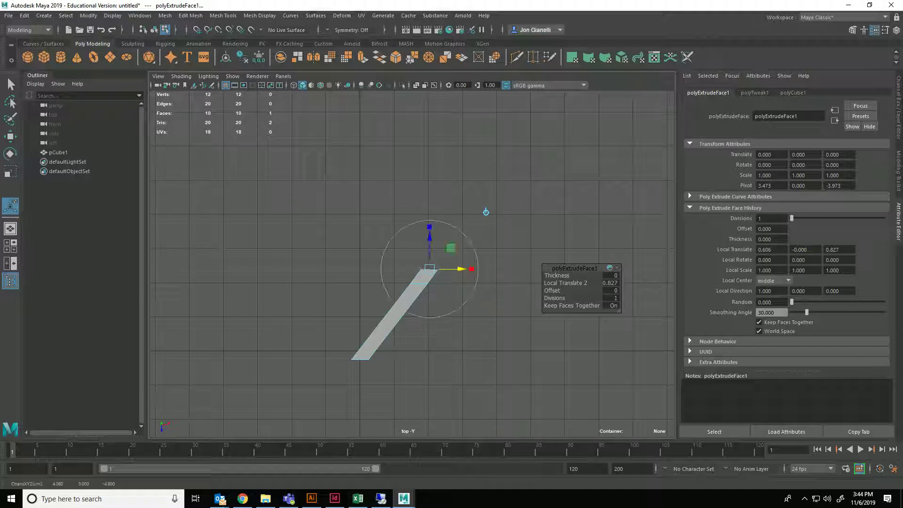
drag(460, 269, 464, 268)
Extrude the end face twice more along the slant, first a long segment and then a short tip ending near X 7.4, Z -8.8.
key(ctrl+e)
key(w)
drag(431, 298, 431, 239)
mouse_move(475, 211)
mouse_down()
mouse_move(511, 210)
mouse_move(486, 211)
mouse_up()
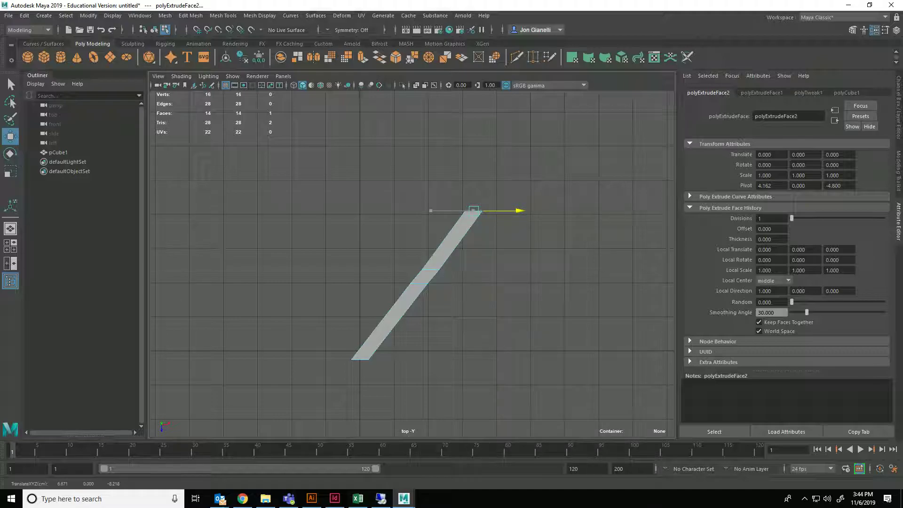
drag(476, 256, 476, 258)
key(ctrl+e)
key(w)
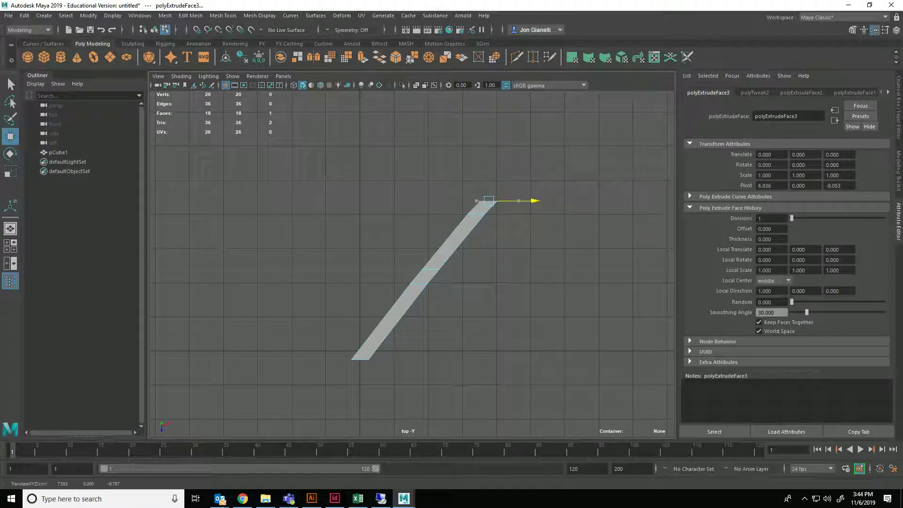
In the perspective view, extrude the inner side face of the leg's short middle segment along X as a crossbar.
key(space)
drag(520, 233, 468, 201)
scroll(467, 201, up, 4)
alt+drag(519, 211, 490, 214)
alt+middle_drag(491, 214, 435, 222)
right_click(435, 222)
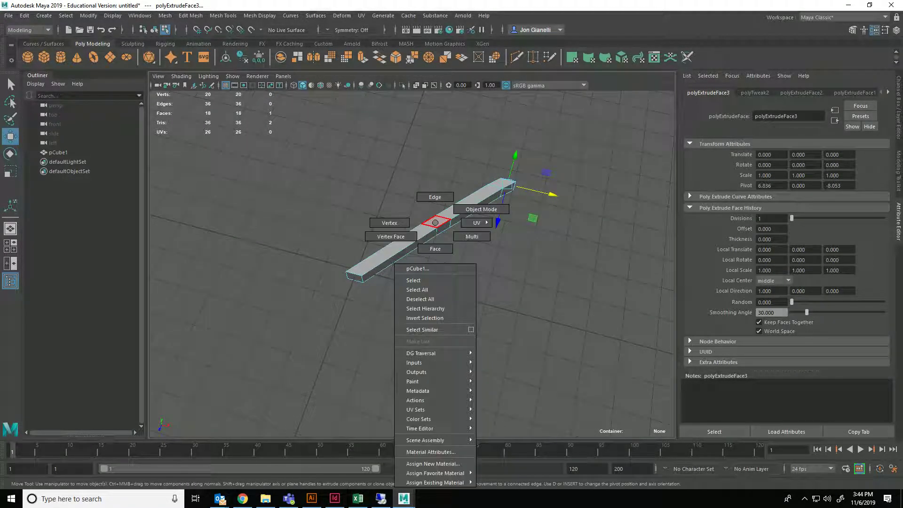
click(443, 227)
alt+drag(443, 227, 466, 277)
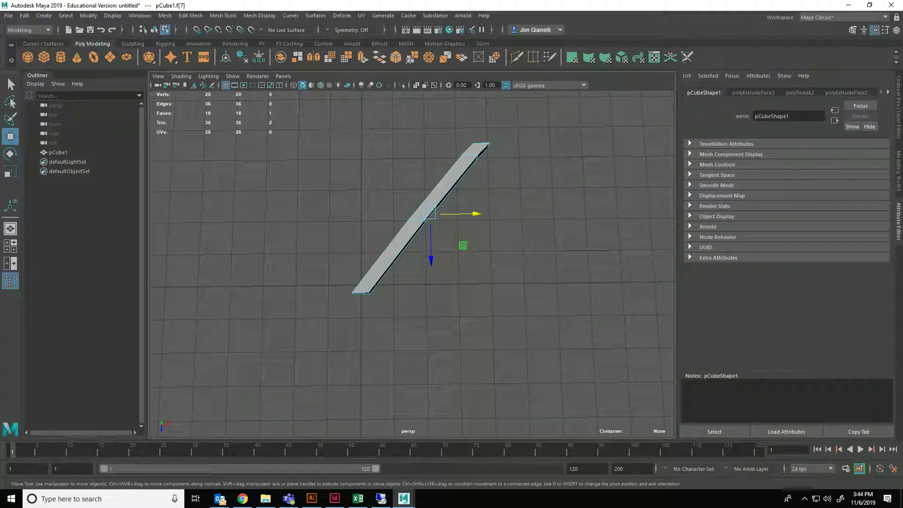
shift+drag(476, 213, 570, 213)
Rotate the crossbar's end face to slant toward the opposite leg, and check the Rotate Tool's settings.
key(e)
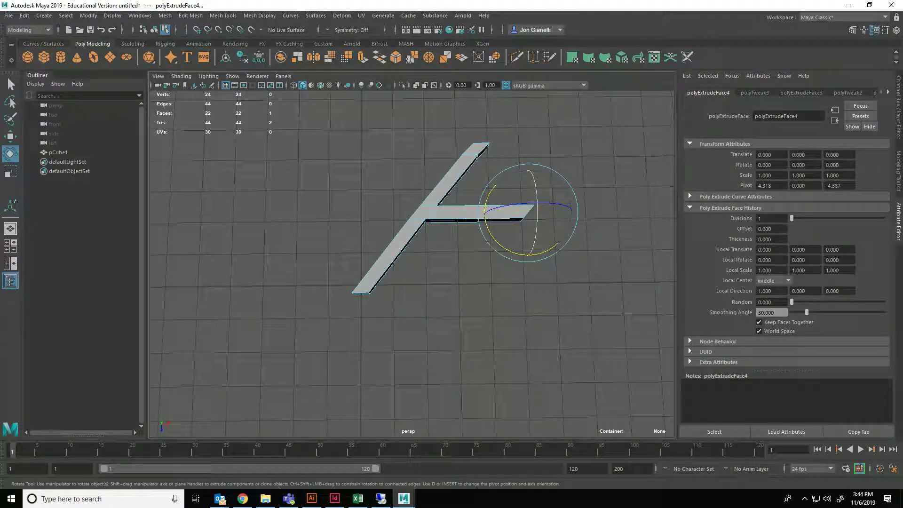
mouse_move(487, 207)
mouse_down()
mouse_move(489, 197)
mouse_move(478, 207)
mouse_move(500, 192)
mouse_up()
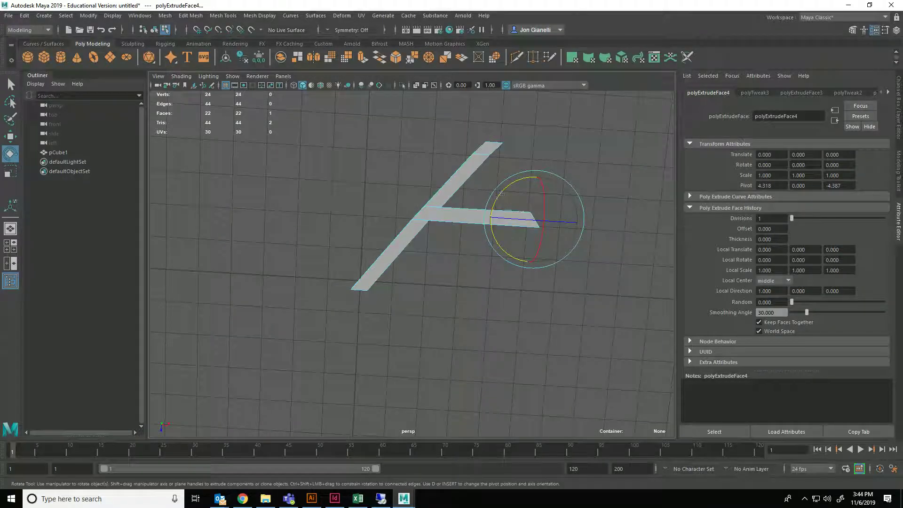
double_click(10, 154)
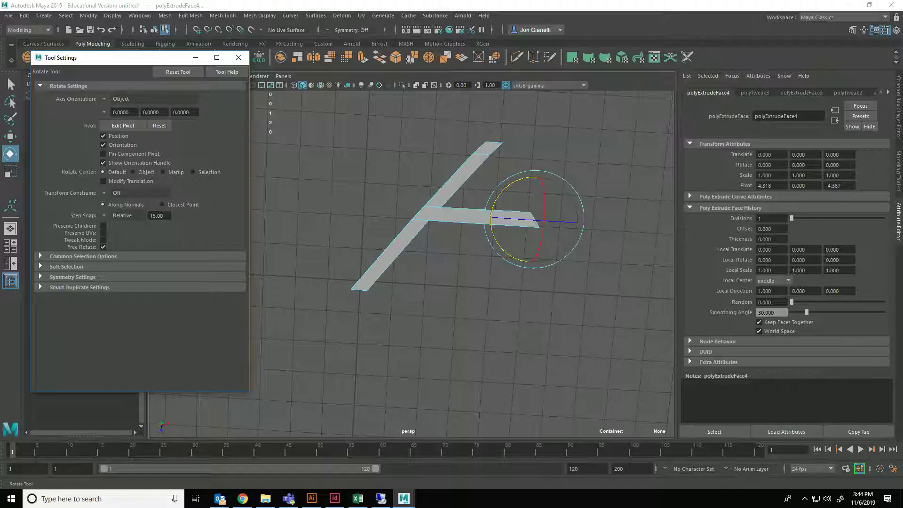
click(238, 57)
alt+middle_drag(471, 282, 388, 277)
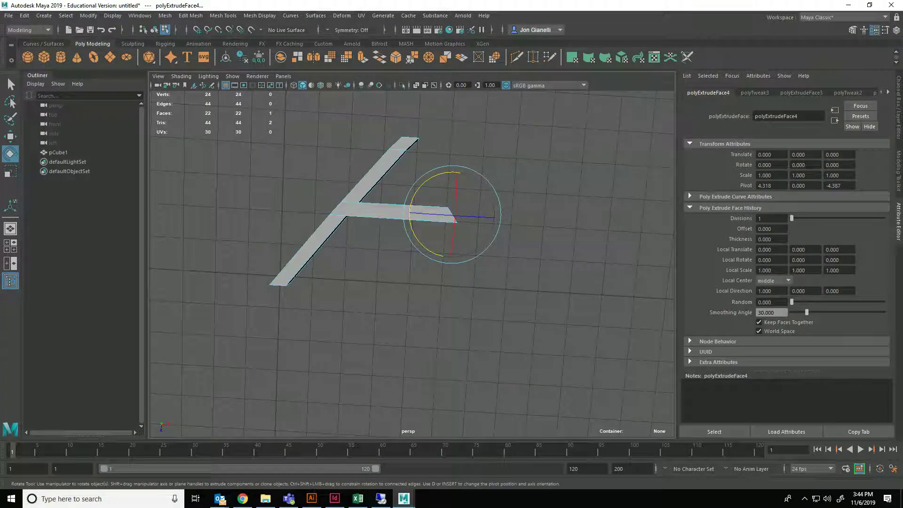
Extrude the side face at the top tip diagonally down by about 11.98 units to form the second leg.
click(412, 142)
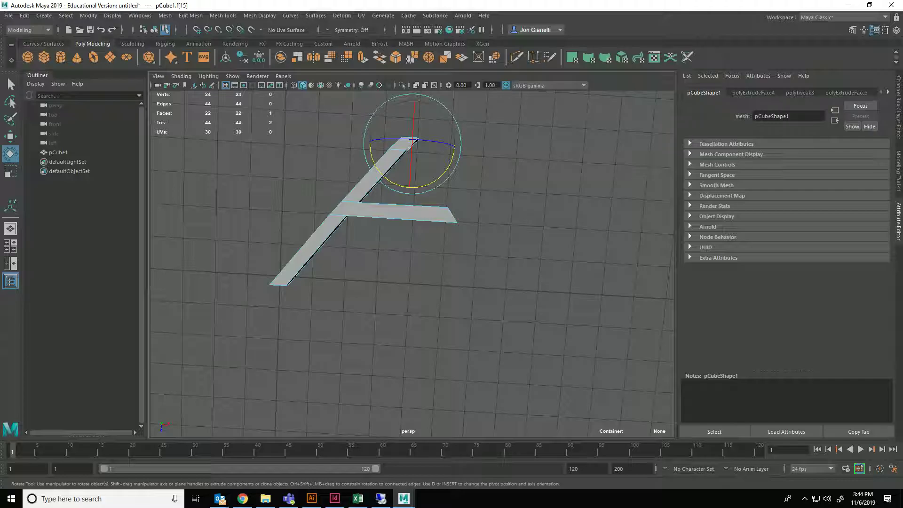
key(ctrl+e)
drag(432, 167, 540, 293)
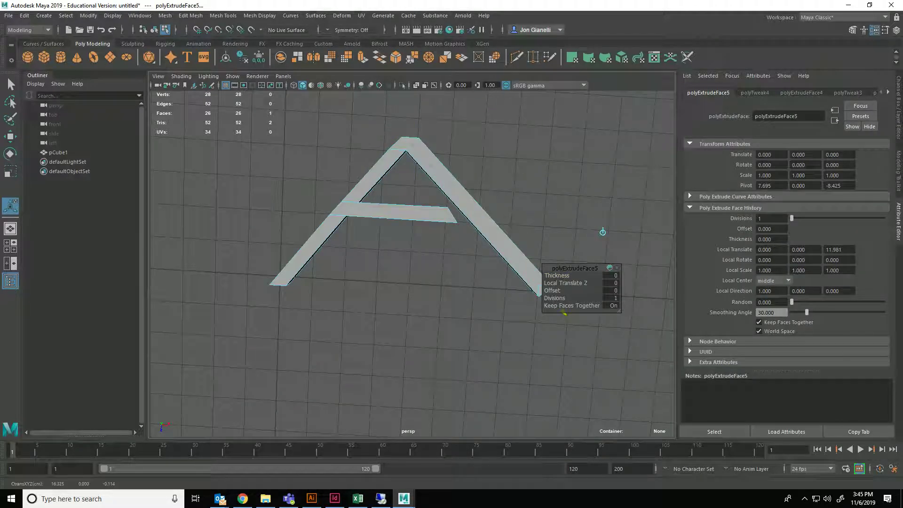
alt+middle_drag(540, 293, 453, 292)
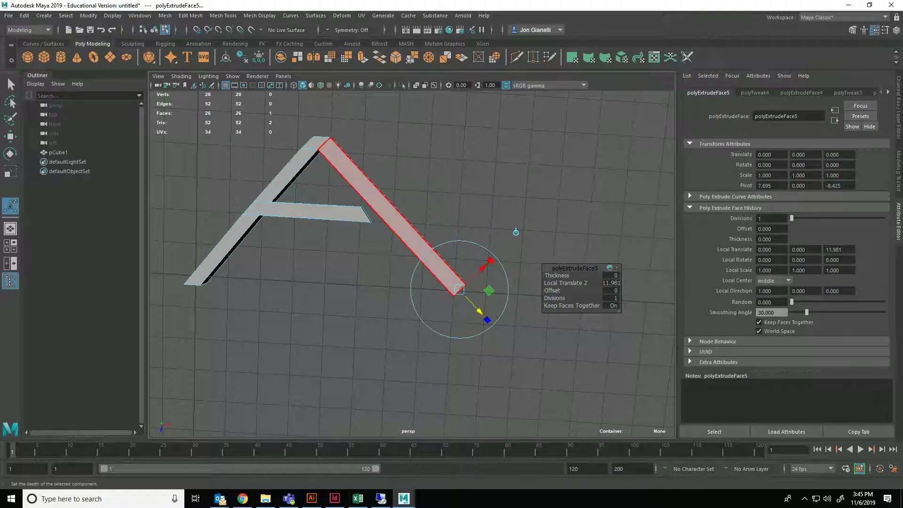
Rotate the second leg's foot level with the first and move it inward to about X 14.17, meeting the crossbar.
key(e)
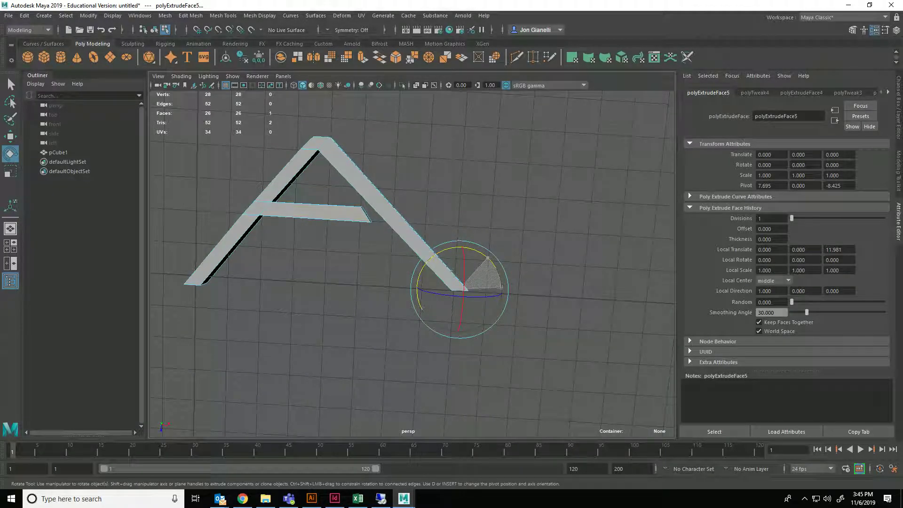
key(w)
drag(503, 292, 469, 289)
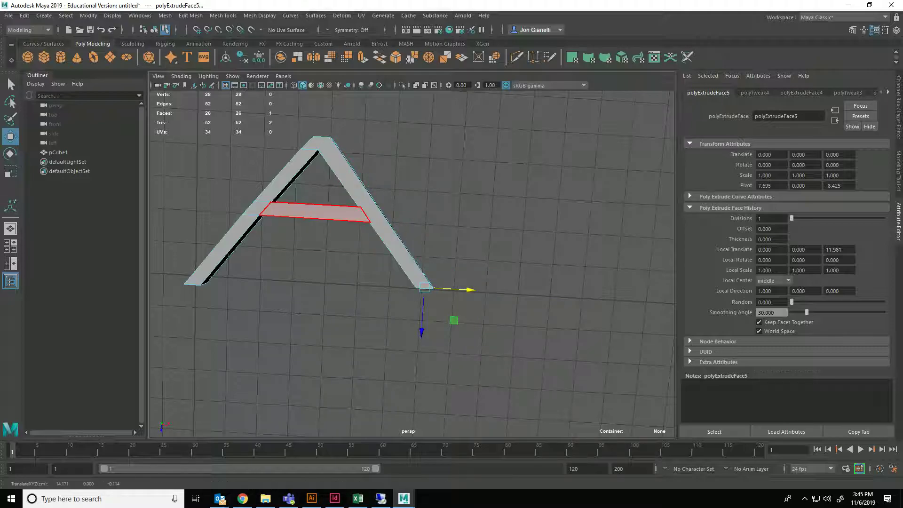
Deselect the faces and toggle the smooth mesh preview on and off while viewing the letter A.
click(416, 238)
alt+drag(416, 238, 399, 249)
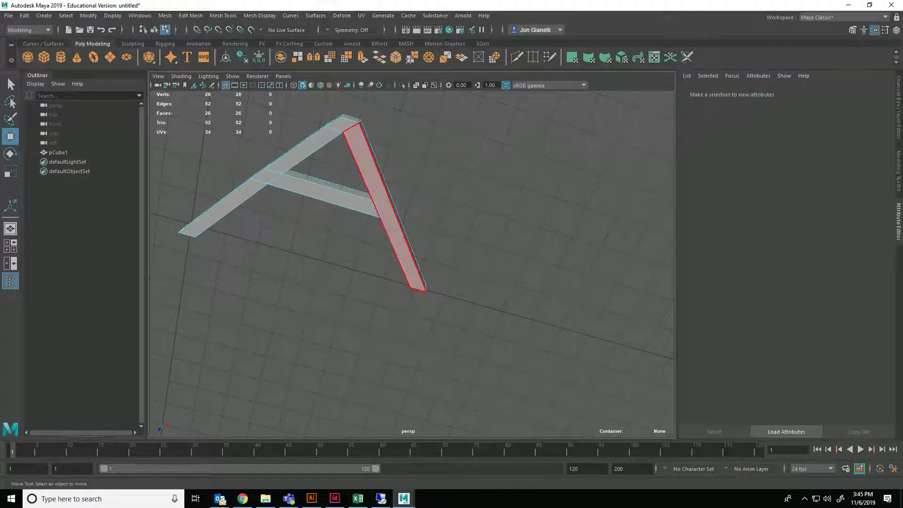
key(space)
drag(375, 159, 376, 131)
scroll(386, 188, down, 4)
alt+drag(395, 212, 393, 163)
key(3)
key(1)
key(3)
key(1)
Select all faces of the letter A, scale them narrower along X, and deselect.
drag(475, 172, 282, 292)
alt+drag(390, 235, 409, 235)
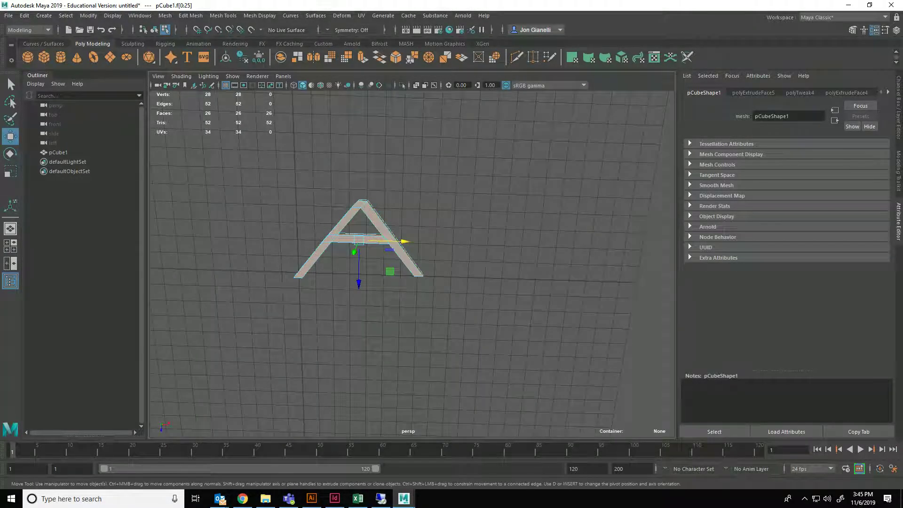
alt+middle_drag(401, 242, 443, 237)
key(r)
drag(443, 236, 422, 238)
click(463, 244)
Create a second polygon cube and move it beside the A's second foot, to about X 11.93 and Z -0.78.
alt+drag(357, 244, 368, 184)
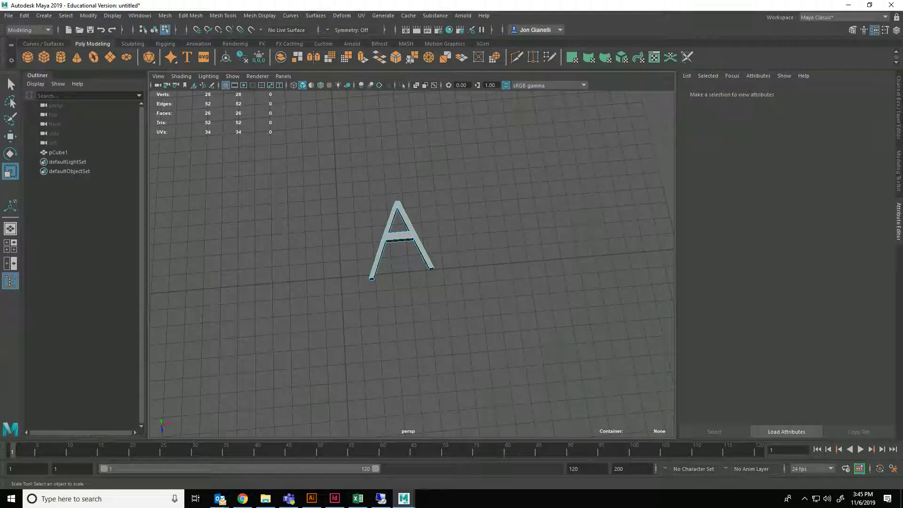
alt+middle_drag(368, 184, 275, 222)
alt+drag(275, 222, 263, 237)
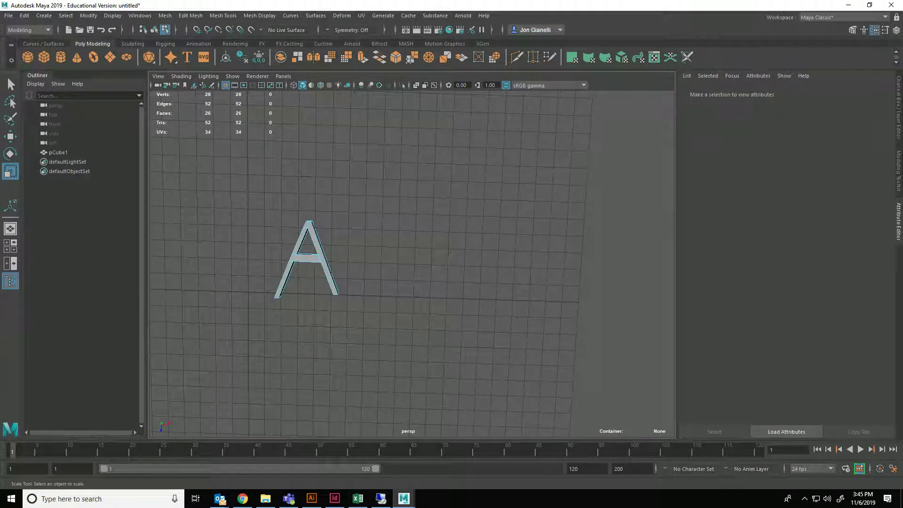
click(44, 56)
key(w)
drag(287, 293, 386, 296)
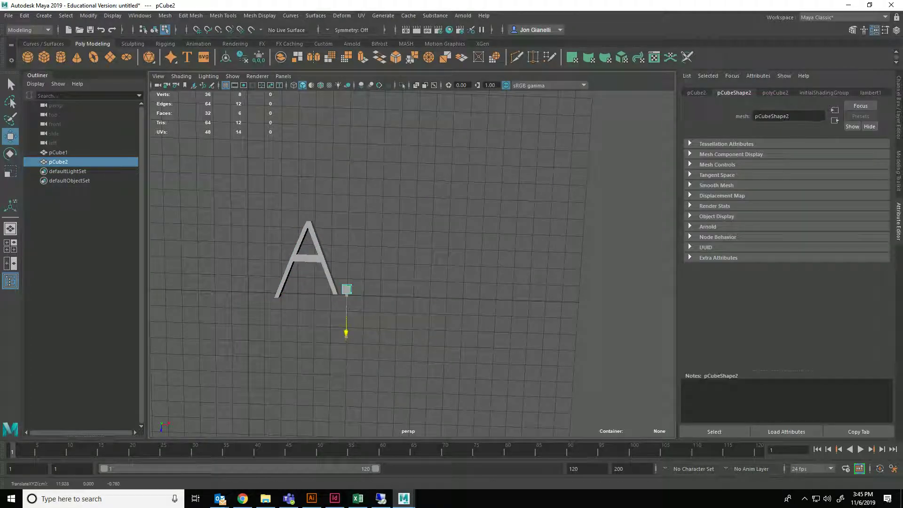
alt+drag(346, 334, 340, 312)
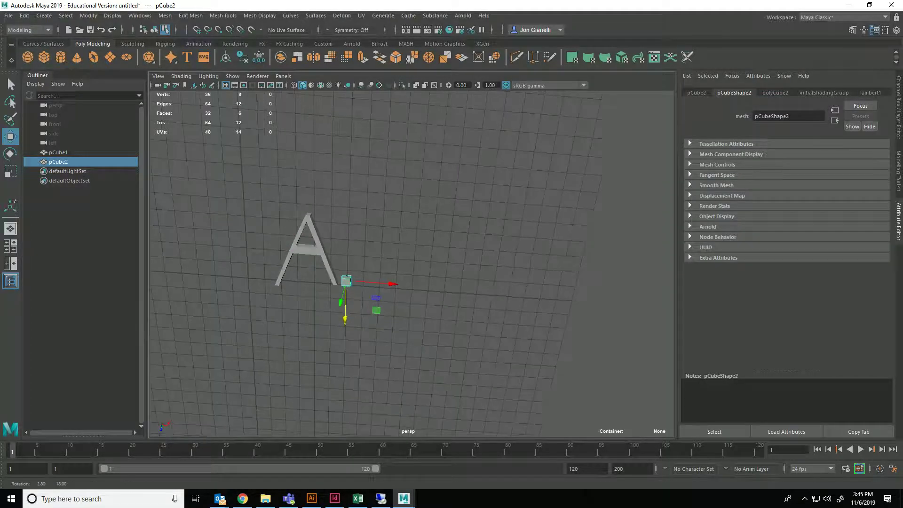
Extrude the second cube's back face along Z to about -5.4 as the lower part of an upright.
right_drag(348, 240, 348, 266)
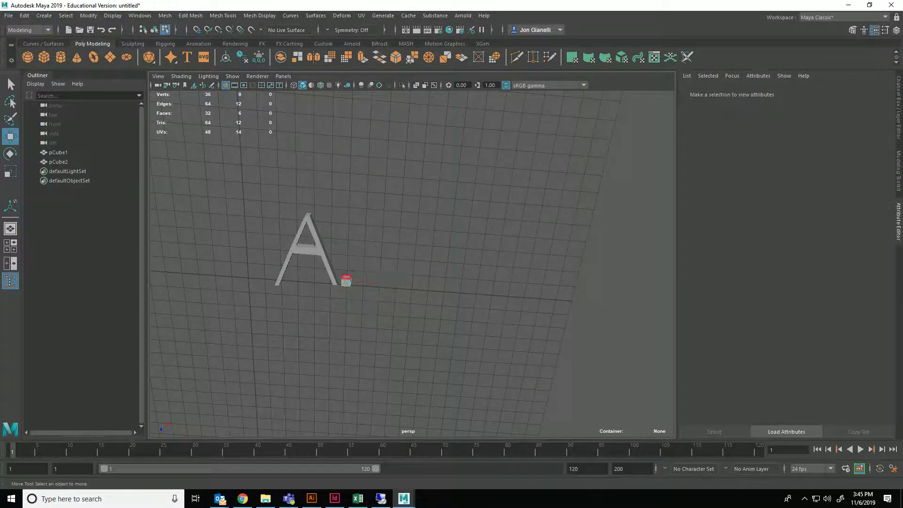
scroll(348, 266, up, 5)
click(266, 294)
scroll(266, 293, down, 5)
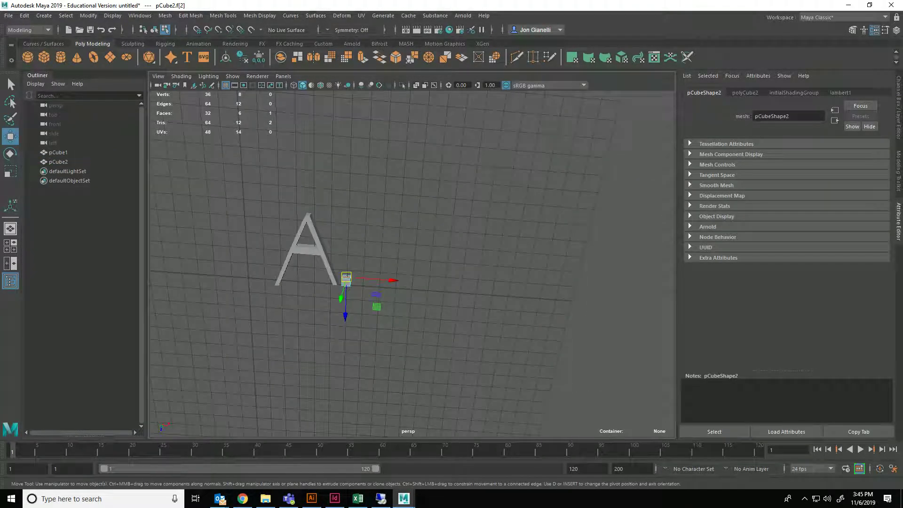
key(ctrl+e)
key(w)
drag(345, 314, 347, 245)
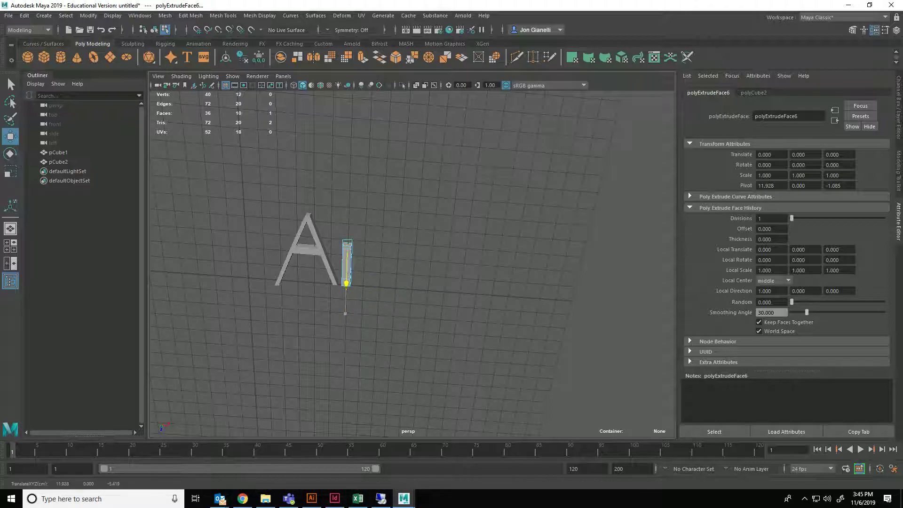
Extrude the upright's end face twice more along Z, a short segment to about -6.8 and a longer one beyond it.
key(ctrl+e)
key(w)
drag(346, 283, 372, 244)
key(ctrl+e)
key(w)
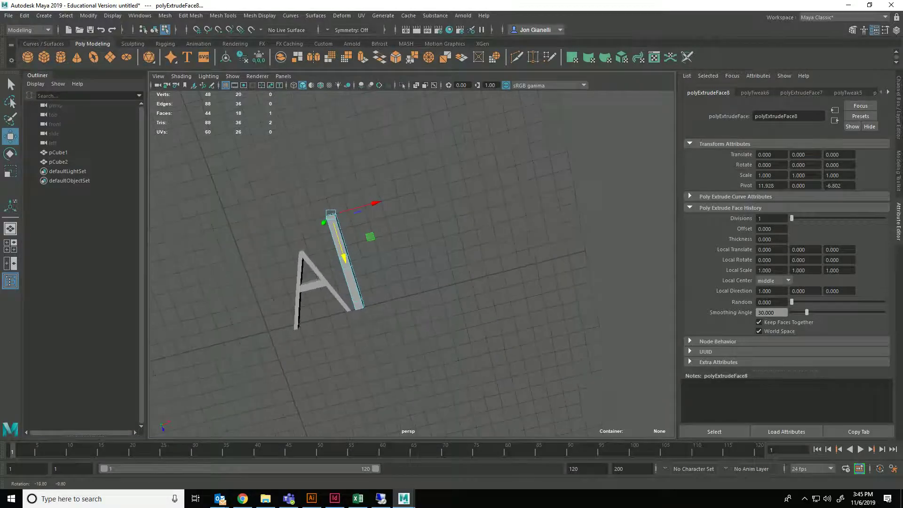
Extrude the outer side face of the upright's short middle segment along X to about 15.5 as a crossbar.
alt+drag(329, 268, 354, 278)
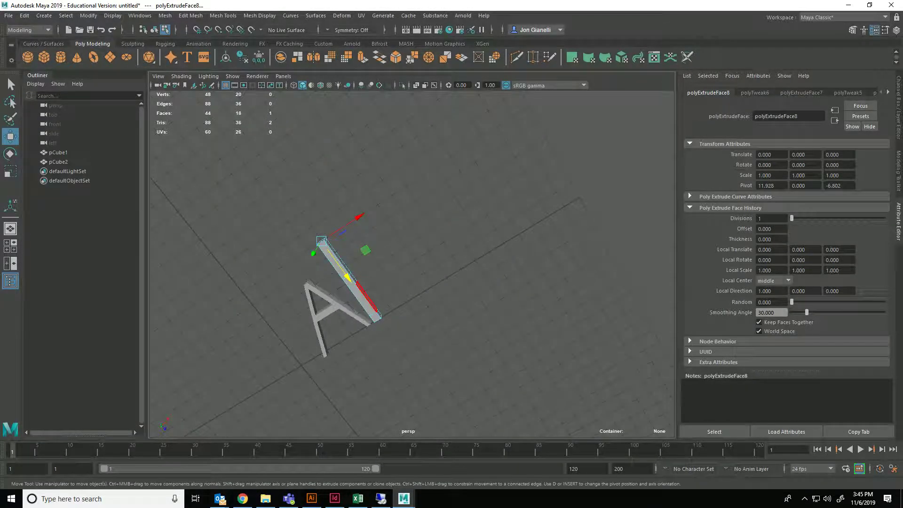
scroll(367, 302, up, 5)
alt+middle_drag(367, 302, 320, 303)
alt+drag(320, 303, 240, 211)
alt+middle_drag(239, 212, 334, 238)
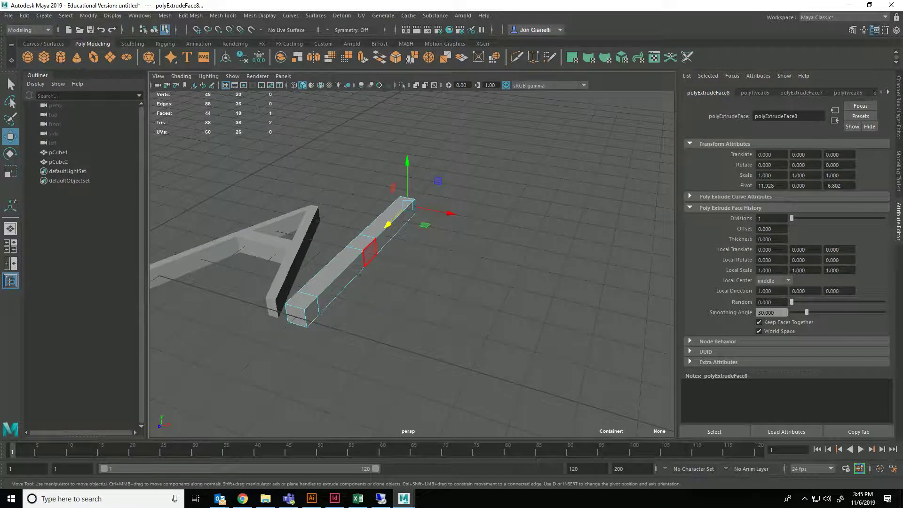
click(370, 252)
alt+drag(369, 252, 369, 289)
key(ctrl+e)
key(w)
drag(405, 218, 463, 234)
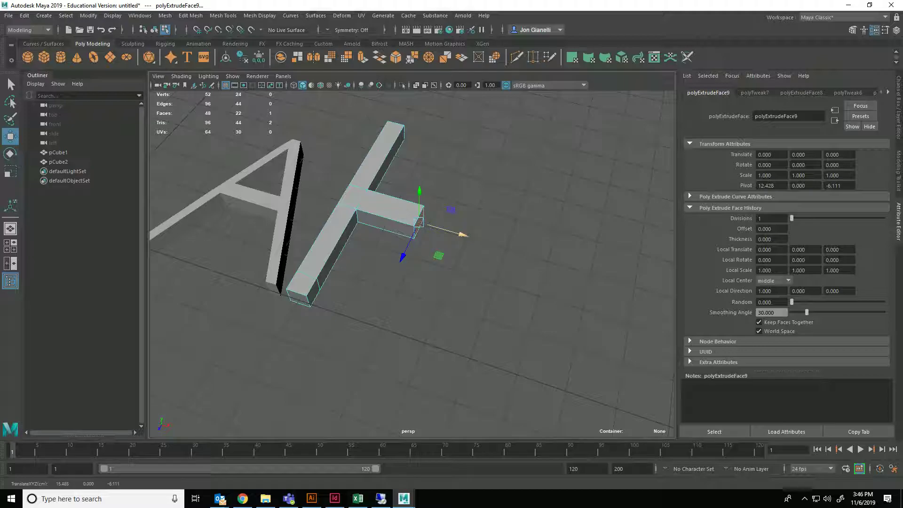
Slant the crossbar's end face and extrude the upright's lowest side face along X to about 15.24.
drag(402, 257, 446, 254)
key(e)
click(313, 292)
key(ctrl+e)
key(w)
drag(350, 305, 408, 323)
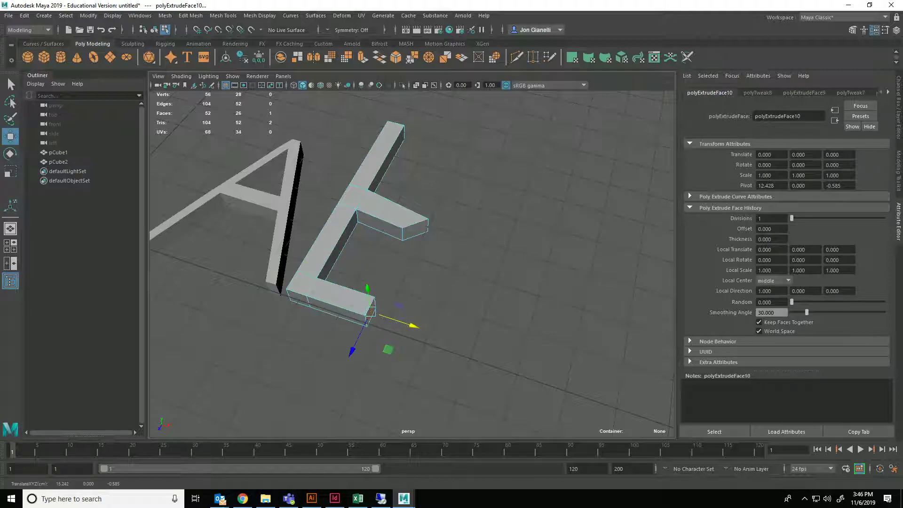
Move the lower arm's end face to about Z -1.32, angle it, and extrude it diagonally up as a bend.
drag(352, 351, 418, 306)
key(e)
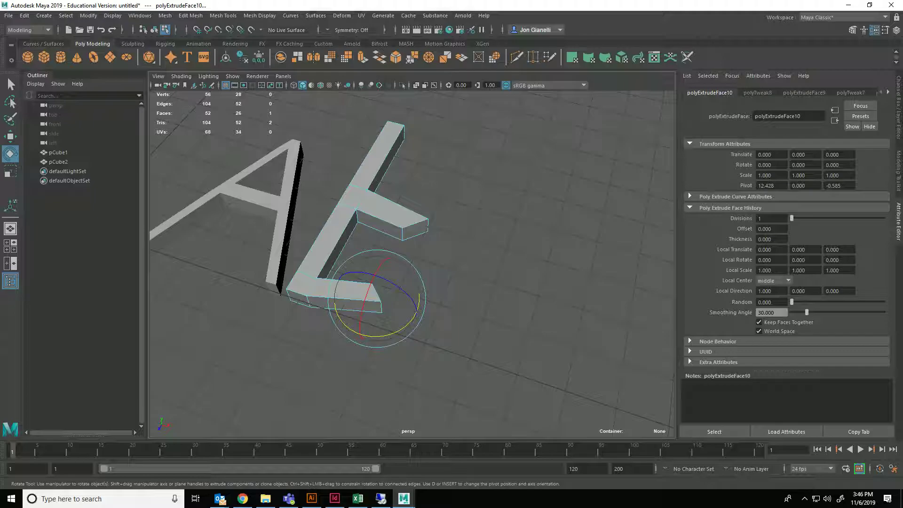
key(ctrl+e)
drag(402, 288, 437, 275)
key(e)
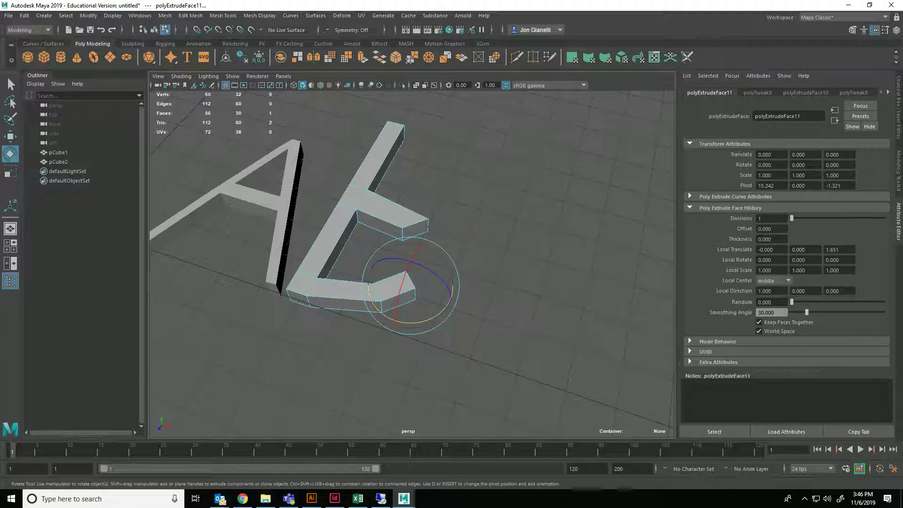
drag(439, 310, 452, 283)
key(w)
drag(410, 225, 437, 269)
key(ctrl+e)
key(ctrl+z)
key(ctrl+z)
key(w)
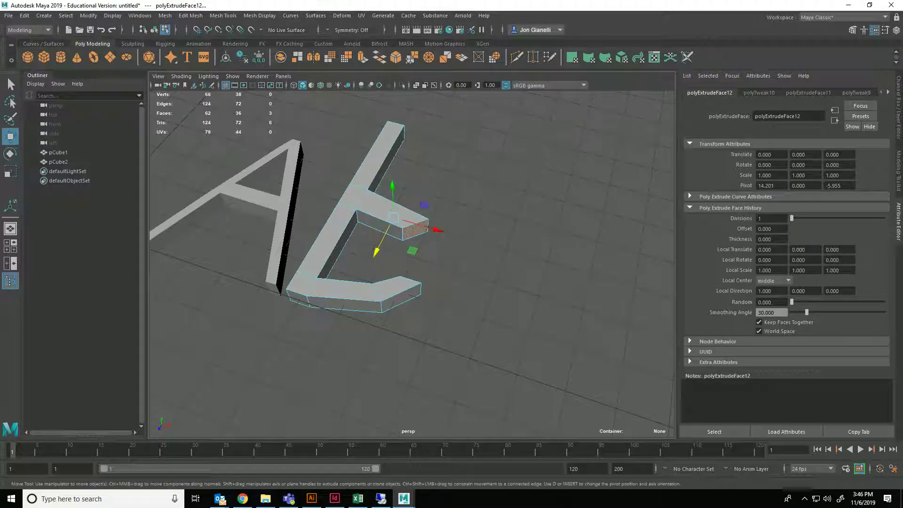
key(ctrl+z)
key(ctrl+z)
key(ctrl+z)
key(ctrl+z)
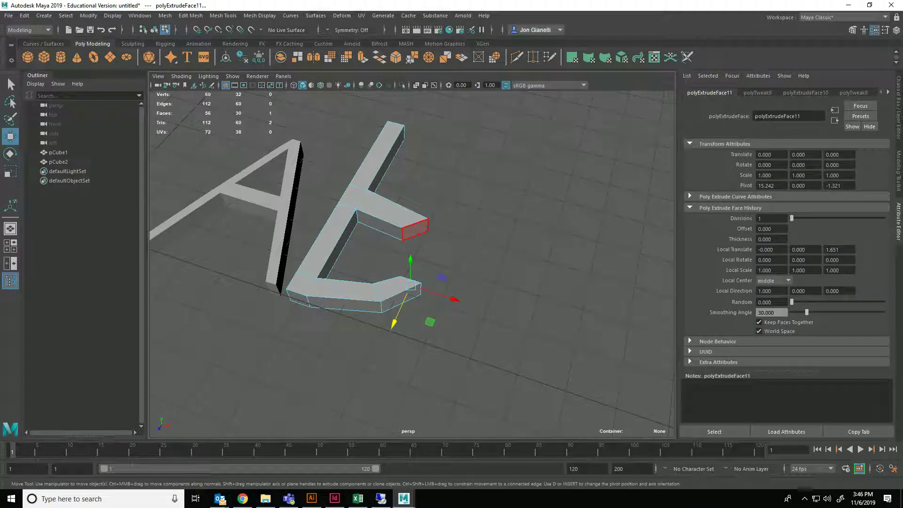
Extrude the crossbar's slanted end face toward the lower arm's end and rotate it to curve the bowl.
key(ctrl+e)
mouse_move(429, 254)
mouse_down()
mouse_move(447, 285)
mouse_move(465, 283)
mouse_move(435, 296)
mouse_up()
key(e)
alt+drag(435, 296, 450, 338)
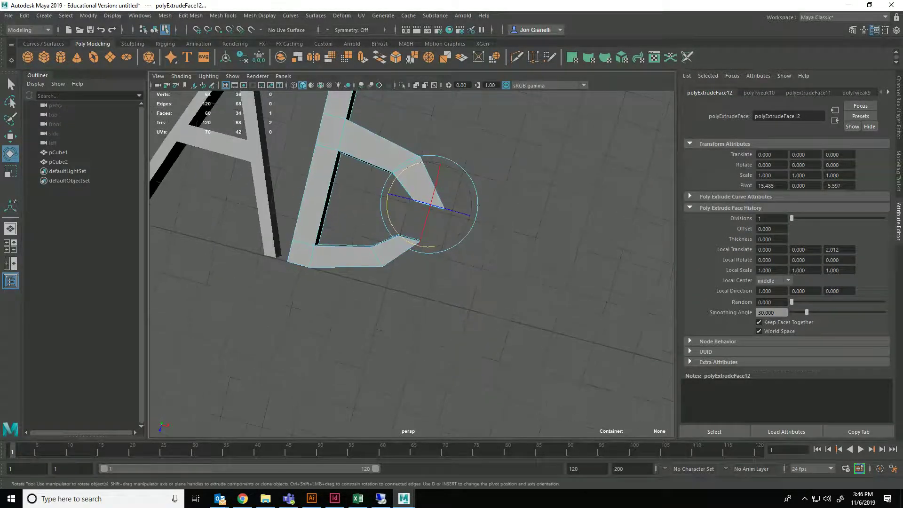
key(w)
drag(474, 216, 495, 201)
Try to bridge the two facing end faces of the bowl with Bridge Faces, leaving nothing selected.
scroll(440, 240, up, 5)
shift+click(378, 158)
alt+drag(379, 159, 404, 233)
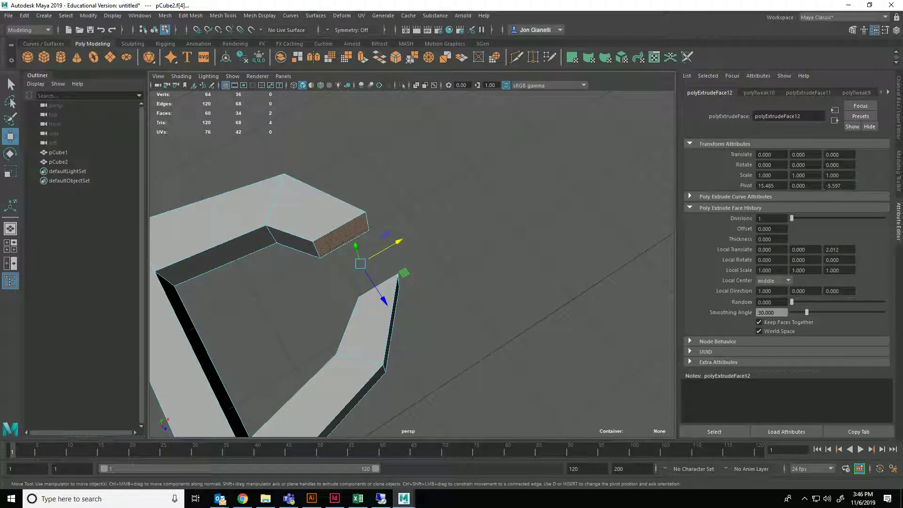
shift+right_click(356, 232)
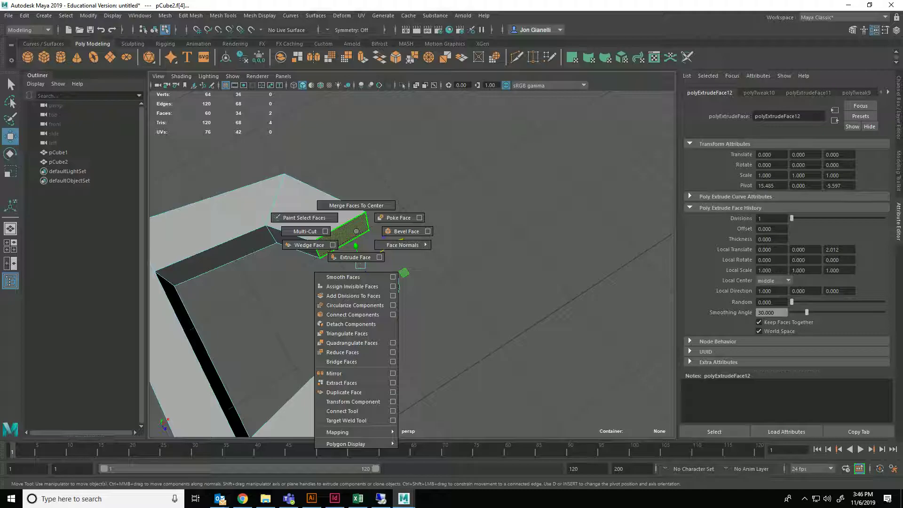
shift+right_drag(350, 352, 350, 362)
shift+right_drag(349, 244, 351, 375)
alt+drag(376, 301, 531, 305)
scroll(530, 305, down, 3)
key(alt+d)
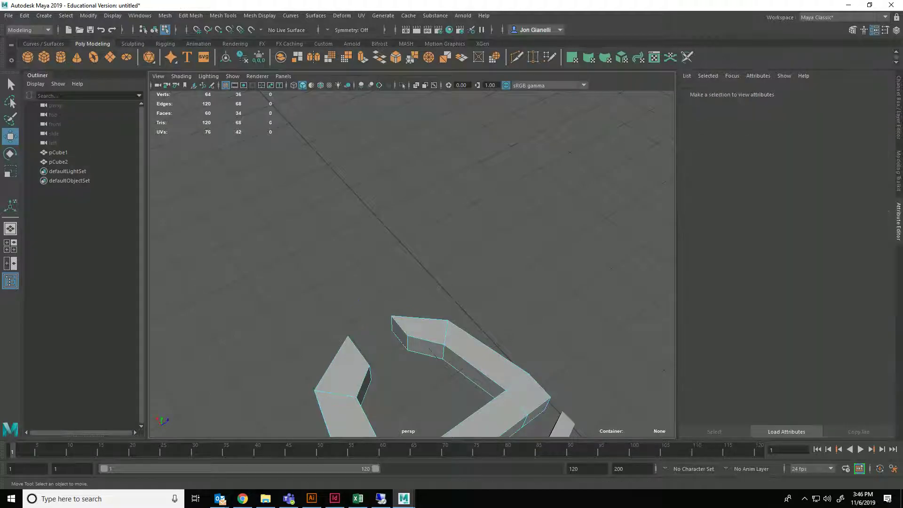
Extrude the lower arm's end face along Z until it meets the upper arm's end face.
click(400, 333)
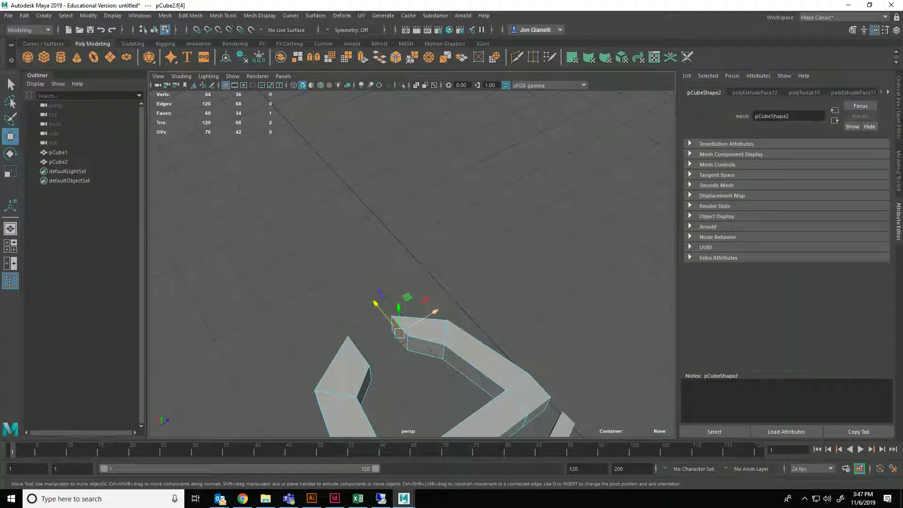
key(ctrl+e)
key(w)
drag(435, 311, 393, 337)
click(452, 287)
alt+drag(451, 287, 329, 315)
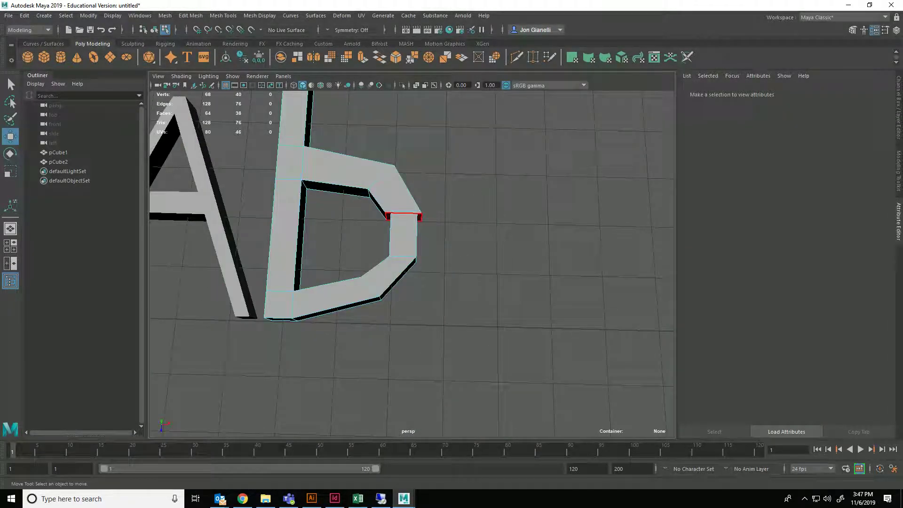
Reselect the new segment's end face and scale it along X by about 1.47 to match the upper arm.
click(403, 235)
key(ctrl+z)
key(ctrl+z)
key(ctrl+z)
mouse_move(395, 214)
alt+mouse_down()
mouse_move(404, 250)
mouse_move(403, 217)
alt+mouse_up()
key(q)
key(w)
key(r)
drag(446, 177, 467, 178)
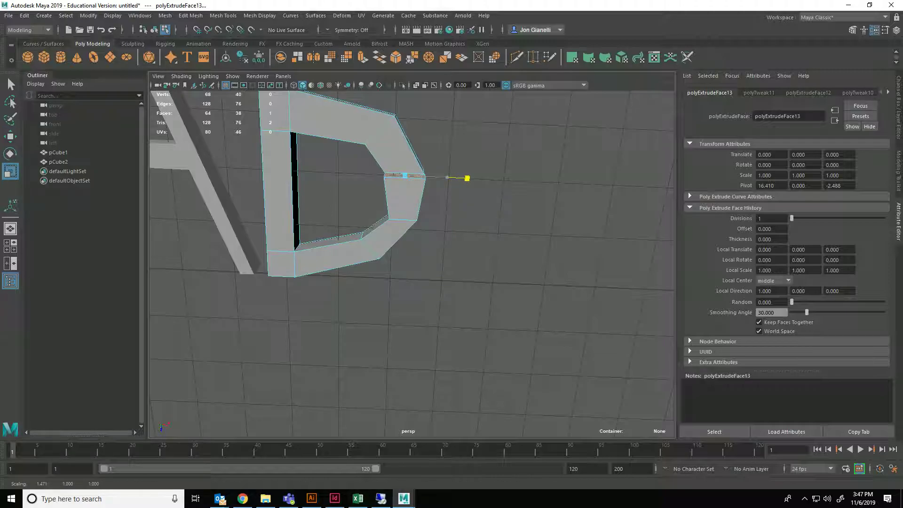
Move the segment's end face to about Z -4.17 and widen it slightly along X to close the bowl.
key(w)
drag(402, 220, 403, 215)
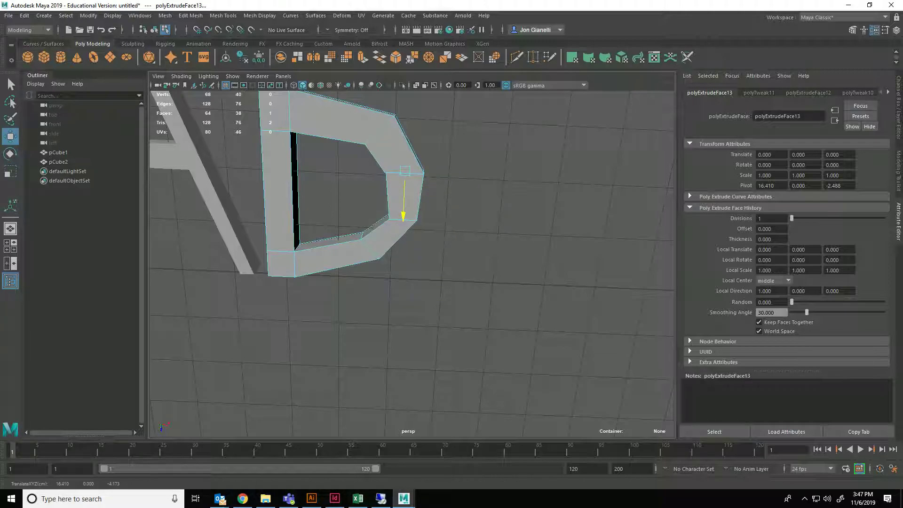
key(r)
drag(448, 173, 452, 173)
key(w)
key(r)
key(q)
key(w)
click(470, 212)
alt+middle_drag(470, 211, 436, 257)
scroll(411, 264, down, 5)
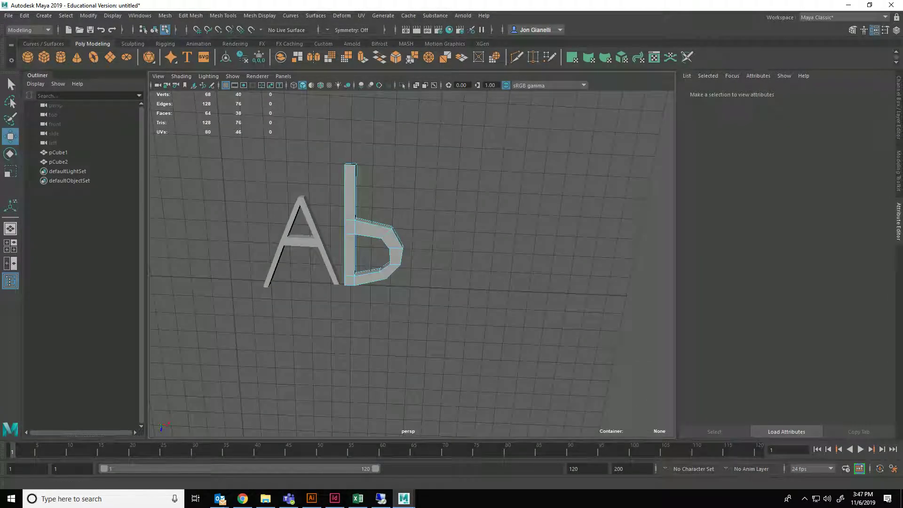
Create a third polygon cube and place it beside the b's bowl, at about X 18.77.
click(44, 57)
drag(277, 280, 465, 287)
drag(416, 327, 418, 288)
scroll(412, 265, up, 5)
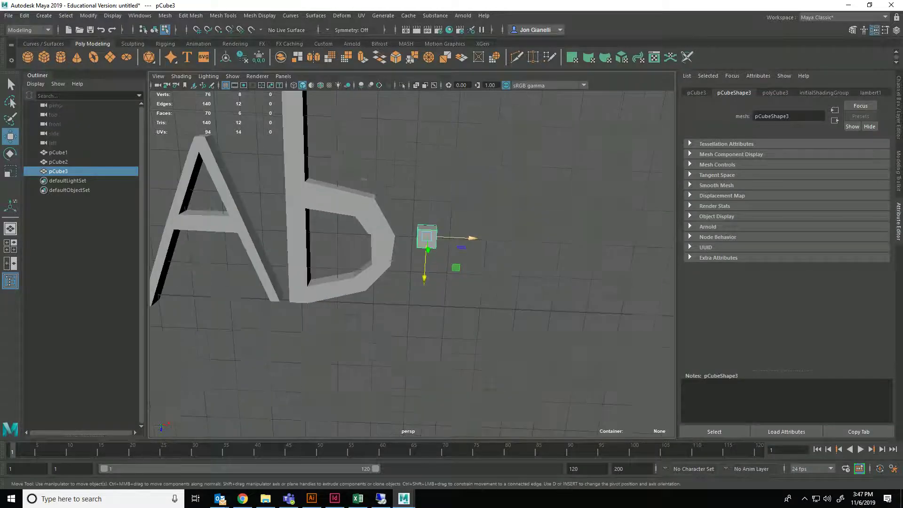
Lengthen the third cube by moving its back face along Z to about -5.56.
right_drag(433, 217, 435, 233)
click(433, 208)
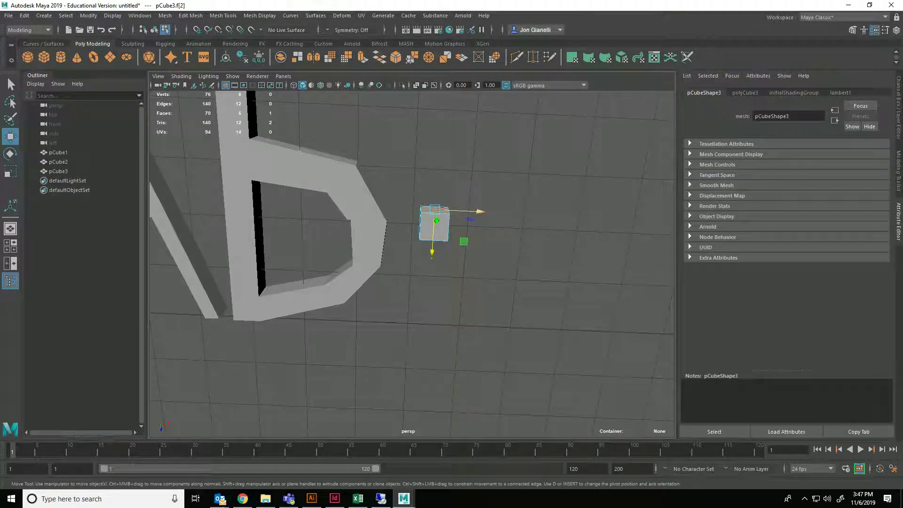
drag(432, 252, 433, 226)
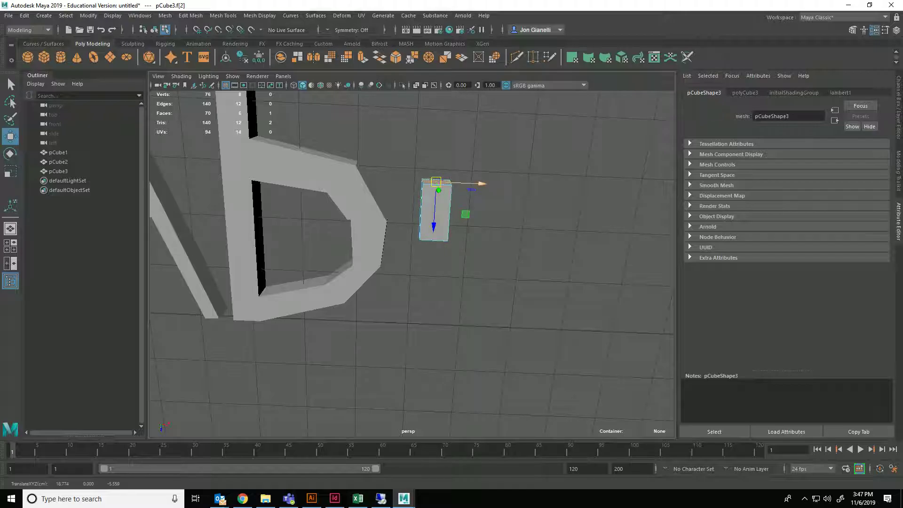
Extrude the third cube's back face to about X 19.5, Z -7.26 and angle it to start the c's curve.
scroll(479, 185, down, 2)
key(ctrl+e)
key(w)
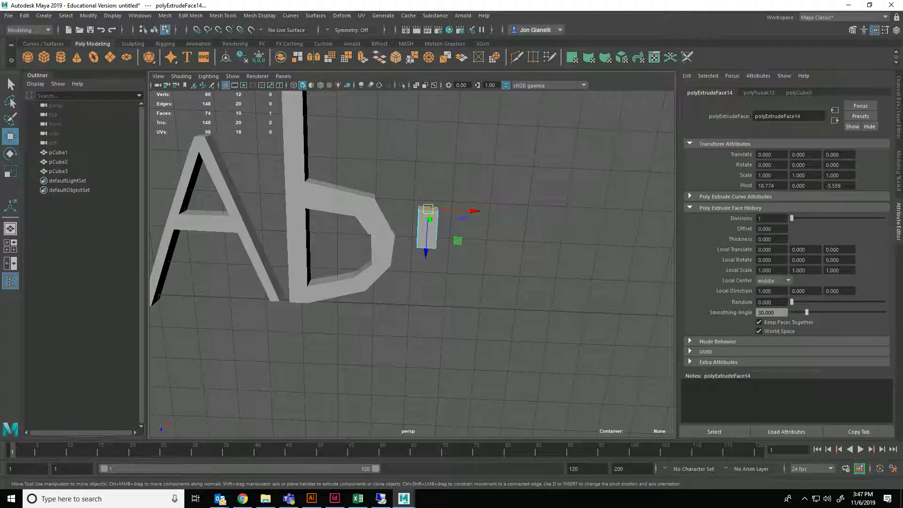
drag(425, 251, 427, 221)
drag(468, 178, 520, 181)
key(e)
Extrude the angled end face again to about X 20.96, Z -8.15 as the c's next curved segment.
key(ctrl+e)
key(w)
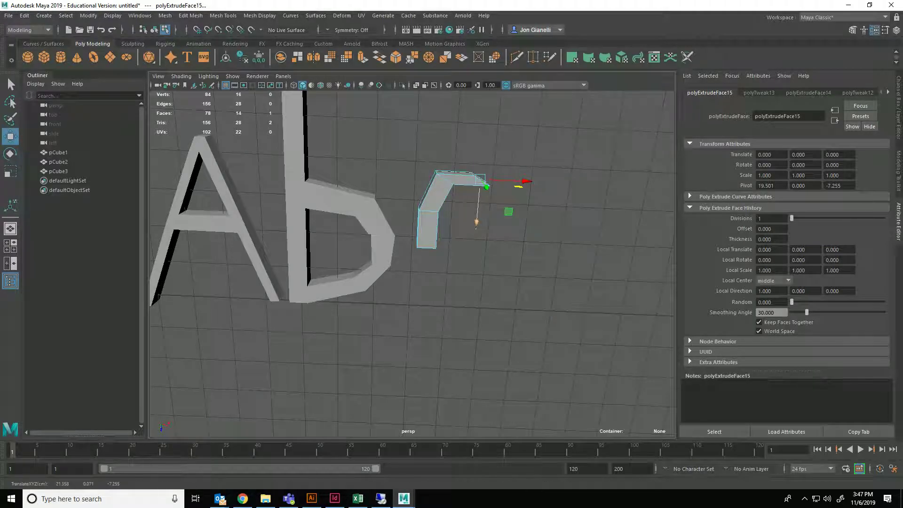
key(ctrl+z)
drag(441, 219, 442, 203)
drag(488, 161, 461, 157)
key(ctrl+z)
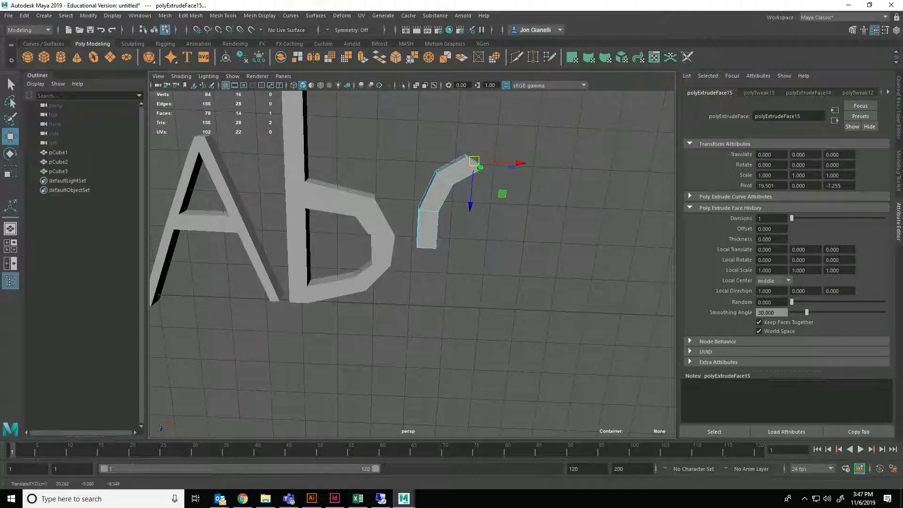
alt+drag(411, 263, 403, 254)
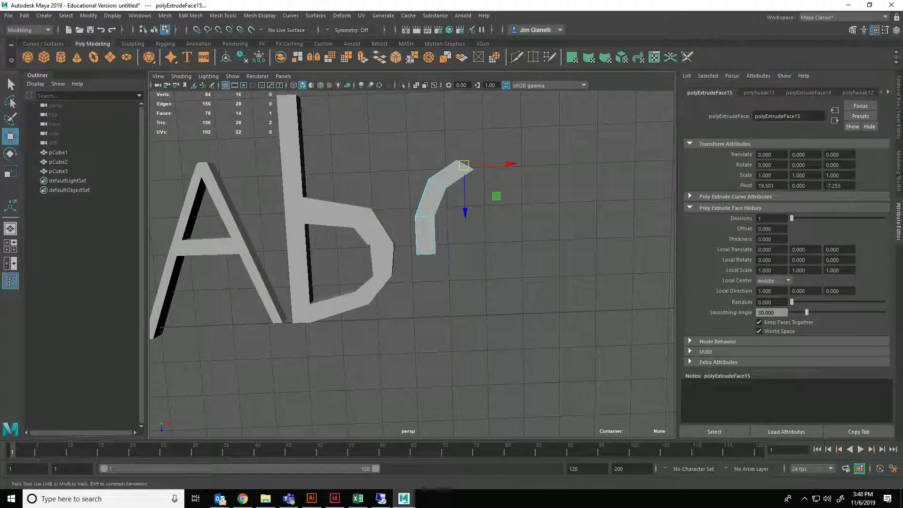
alt+middle_drag(412, 263, 377, 288)
mouse_move(412, 263)
alt+mouse_down()
mouse_move(393, 245)
mouse_move(396, 210)
mouse_move(408, 242)
mouse_move(427, 251)
mouse_move(408, 254)
alt+mouse_up()
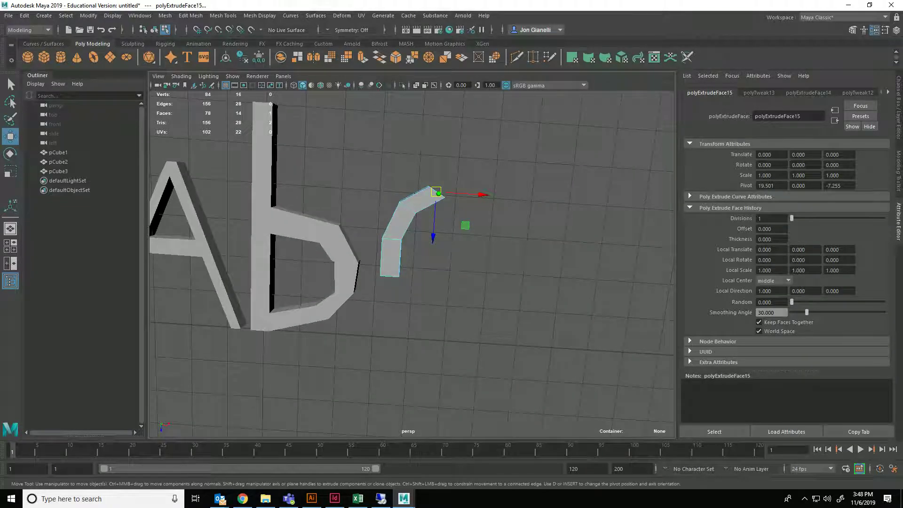
Rotate the c's upper end face, extrude it to about X 23.11, Z -8.46, and rotate it to follow the curve.
key(e)
drag(463, 158, 516, 197)
key(ctrl+e)
key(w)
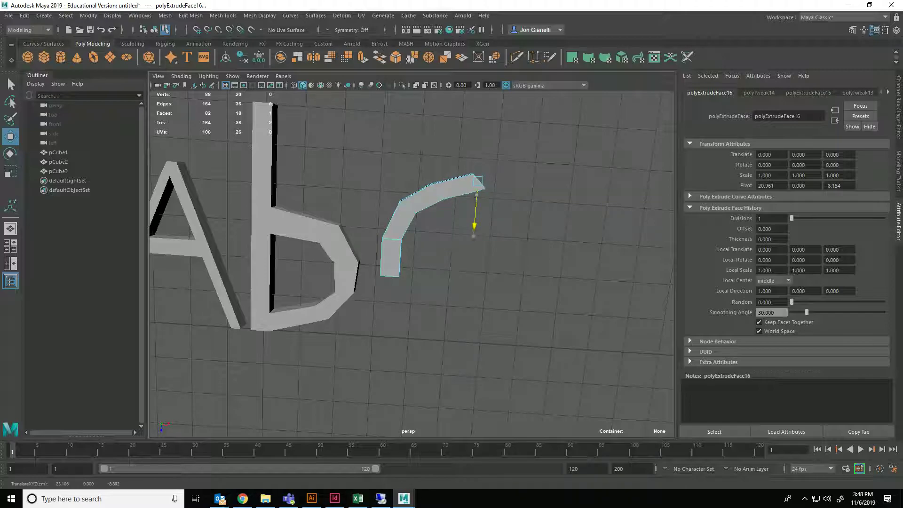
key(e)
drag(466, 146, 492, 147)
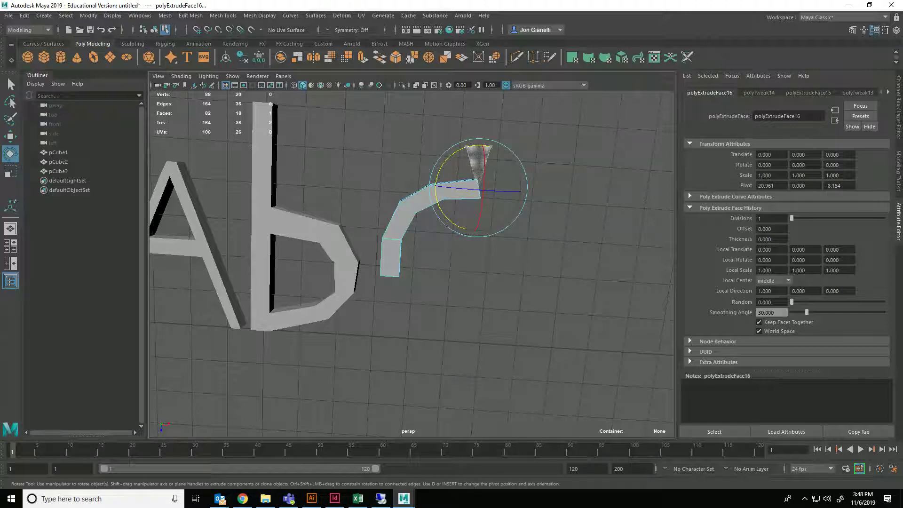
Extrude the upper end face outward along X, lower it along Z, and rotate it to form the c's upper tip.
key(ctrl+e)
key(w)
drag(503, 192, 548, 193)
click(526, 235)
key(ctrl+z)
drag(508, 233, 506, 259)
key(e)
drag(516, 173, 546, 171)
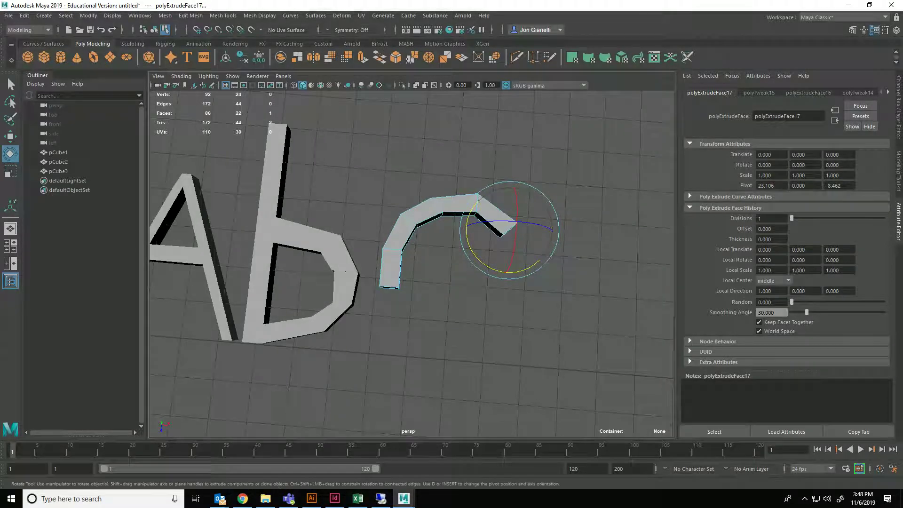
Extrude the c's front face to about X 20.09, Z -1.28 and angle it for the lower curve.
click(389, 287)
key(ctrl+e)
key(w)
drag(385, 332, 381, 374)
drag(425, 334, 424, 293)
key(e)
Extrude the c's lower end face to about X 21.98, Z -0.46 and rotate it to follow the curve.
key(ctrl+e)
key(w)
drag(451, 337, 487, 338)
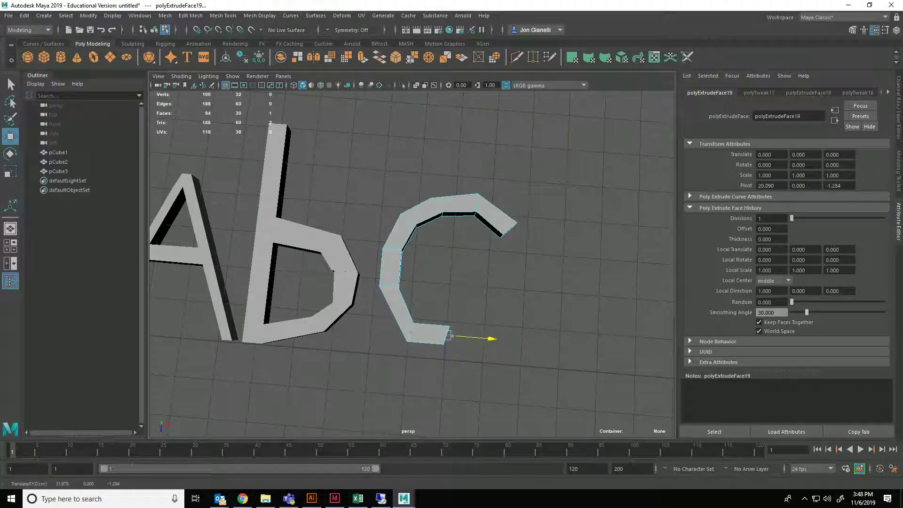
key(ctrl+z)
key(e)
key(w)
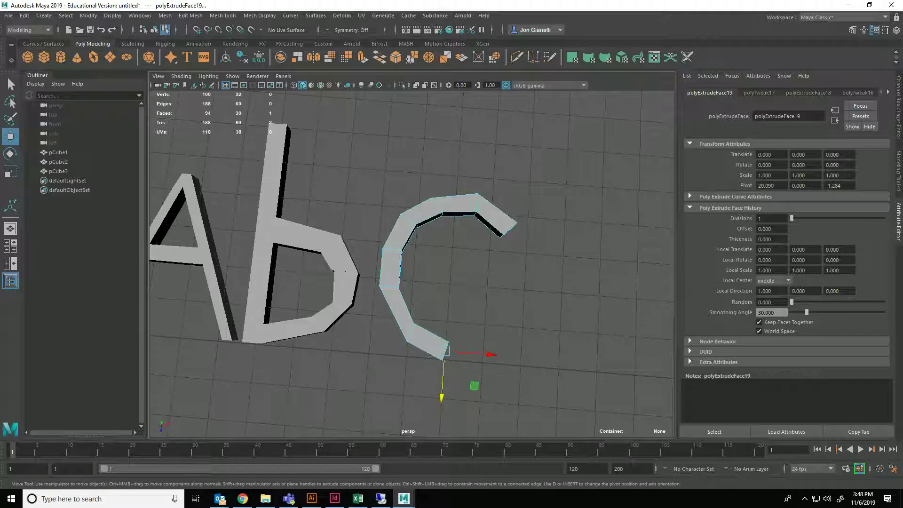
key(e)
mouse_move(465, 314)
mouse_down()
mouse_move(454, 334)
mouse_move(532, 358)
mouse_up()
Extrude the lower end face once more outward and back up along Z as the c's lower tip.
key(ctrl+e)
key(w)
drag(482, 400, 484, 375)
key(e)
drag(470, 305, 448, 309)
key(ctrl+z)
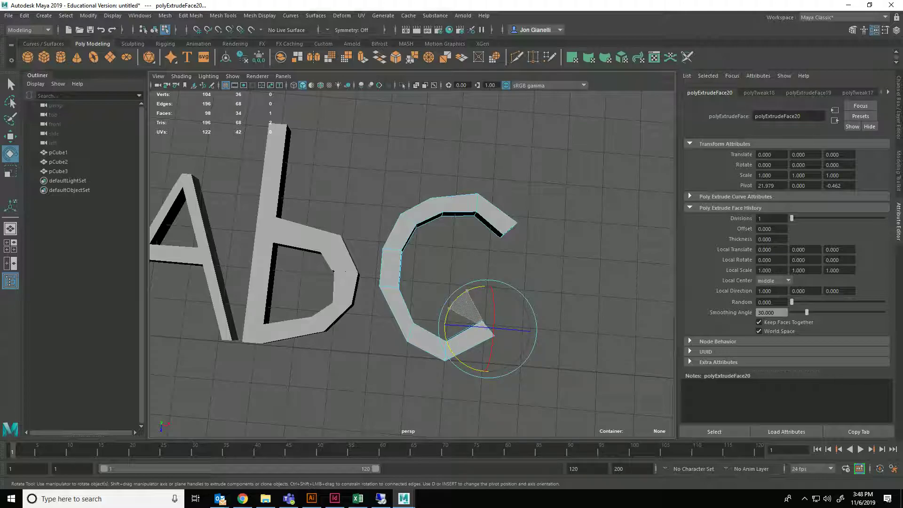
Move the vertices at the c's upper and lower tips slightly inward along X.
key(alt+d)
scroll(411, 264, down, 5)
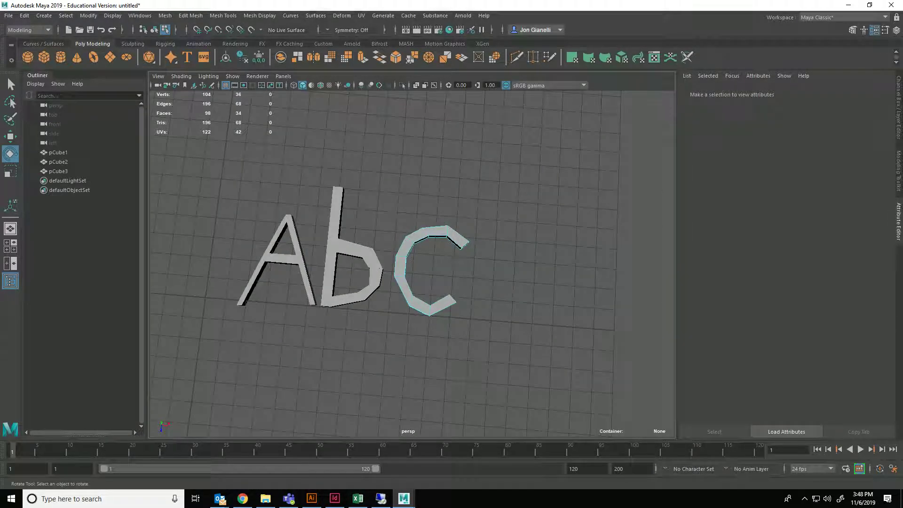
drag(482, 247, 461, 265)
right_drag(463, 247, 435, 238)
drag(457, 256, 458, 254)
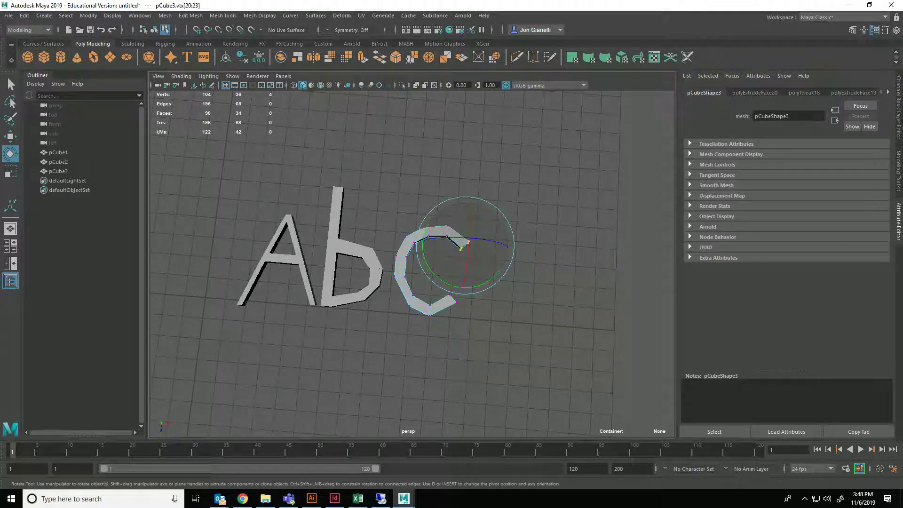
key(w)
drag(488, 209, 445, 259)
drag(500, 240, 495, 240)
drag(479, 290, 447, 311)
drag(499, 302, 492, 301)
drag(424, 333, 455, 298)
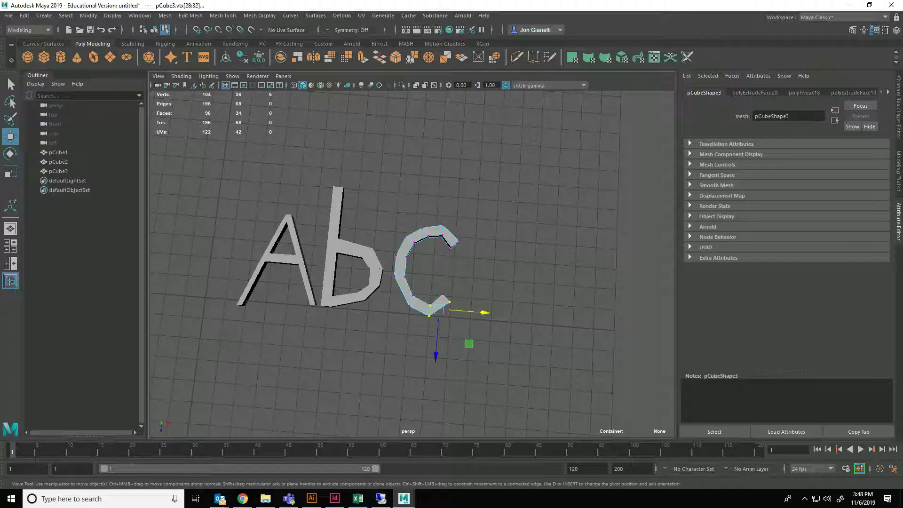
drag(436, 354, 436, 348)
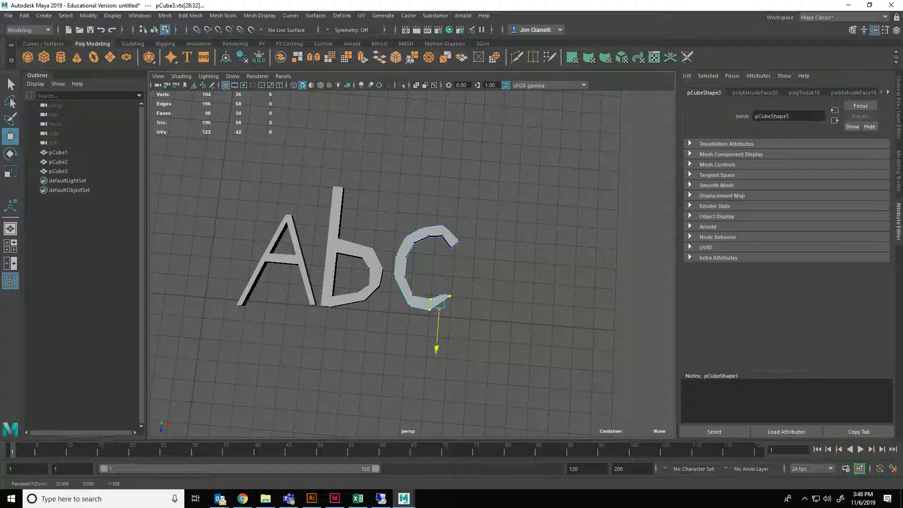
key(ctrl+z)
Reselect the vertices of the c's lower tip segment and turn on camera-based marquee selection in the Select Tool settings.
drag(462, 287, 434, 310)
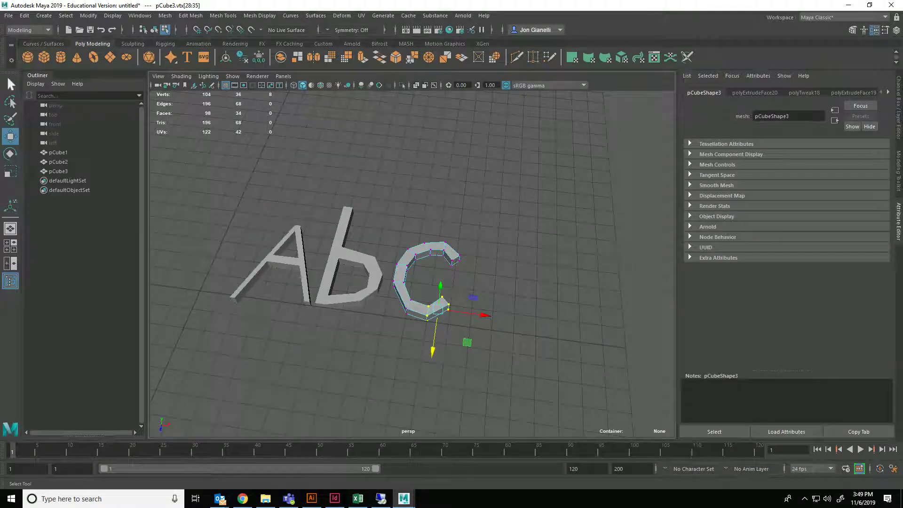
double_click(11, 85)
click(112, 105)
alt+drag(436, 310, 444, 351)
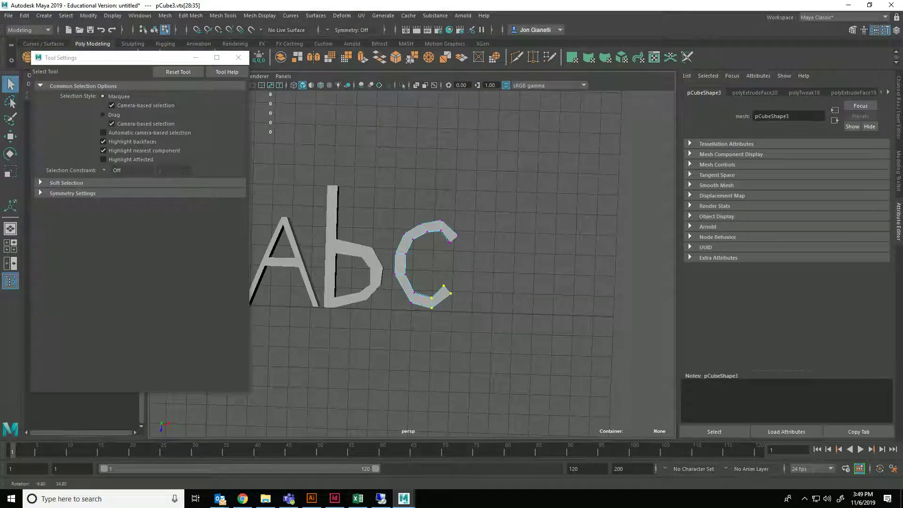
Marquee-select the vertices along the c's upper arc, then turn off camera-based marquee selection in the Select Tool settings.
drag(405, 197, 449, 235)
key(w)
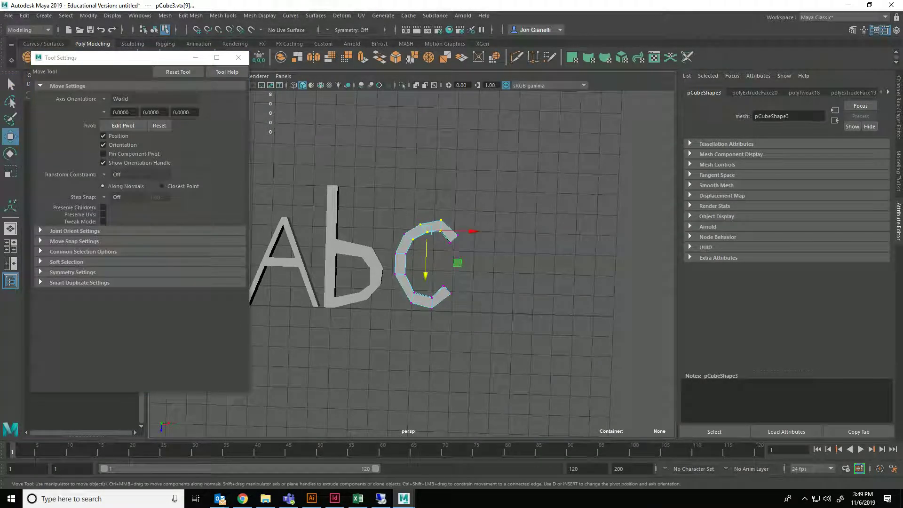
mouse_move(425, 263)
mouse_down()
mouse_move(426, 293)
mouse_move(426, 226)
mouse_move(426, 264)
mouse_up()
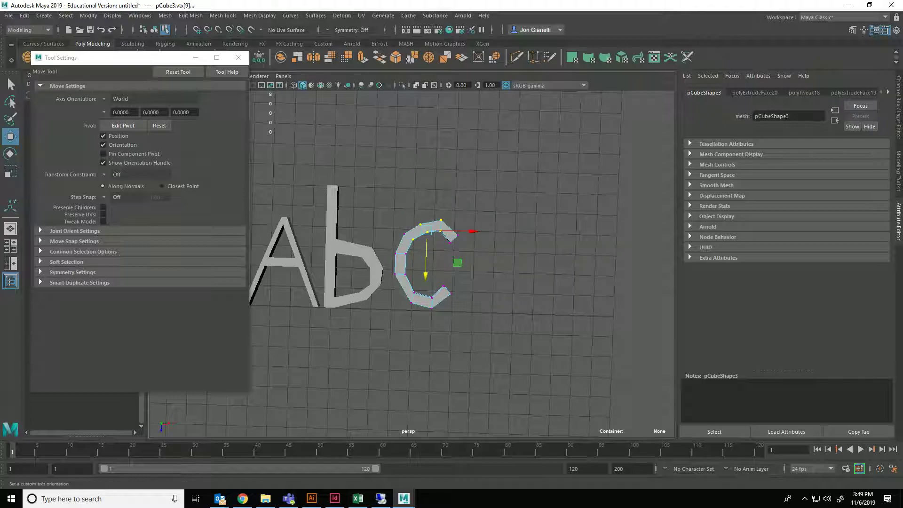
key(q)
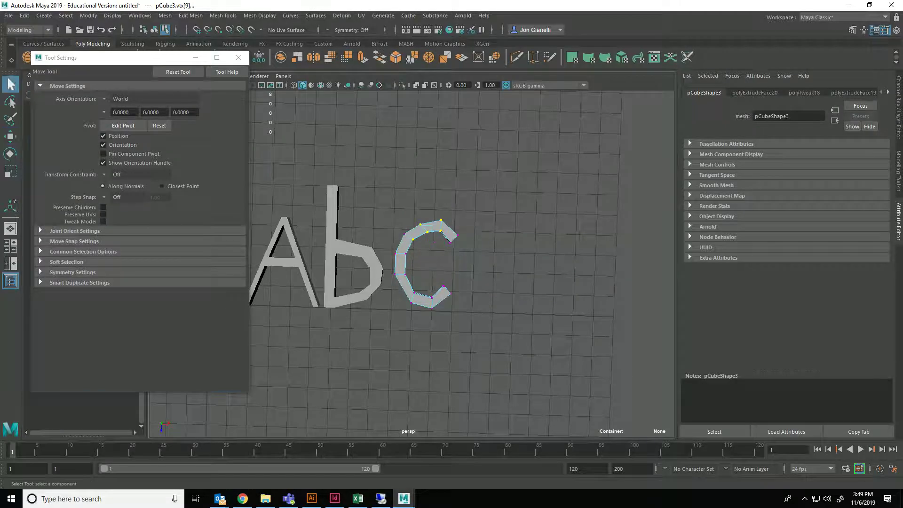
click(112, 106)
Try to move the marquee-selected vertices of the c's upper end along Z, then undo the move and the selection.
drag(420, 191, 494, 250)
key(w)
drag(437, 275, 437, 237)
key(ctrl+z)
key(ctrl+z)
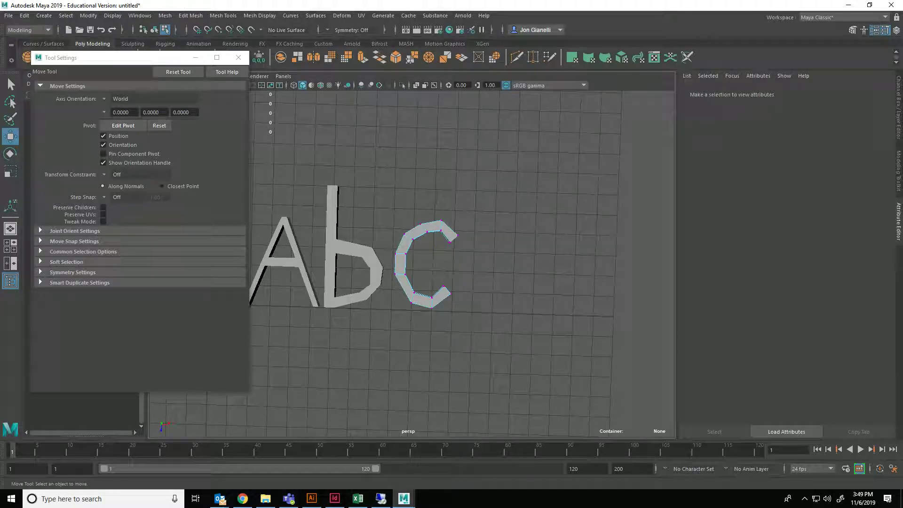
Toggle the c between its unsmoothed and smooth mesh preview, leaving the smooth preview on.
key(3)
key(1)
key(3)
key(1)
key(3)
key(1)
key(3)
Turn on smooth mesh preview for the letters b and A.
click(332, 254)
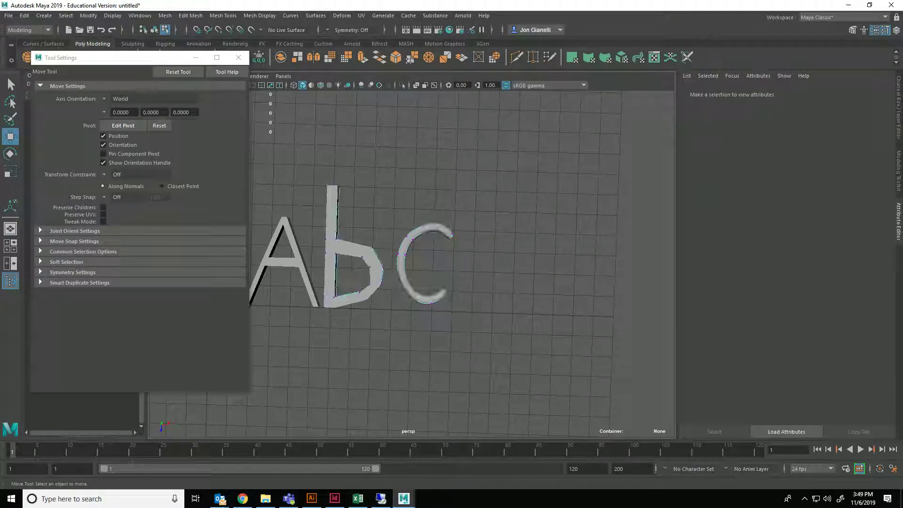
key(3)
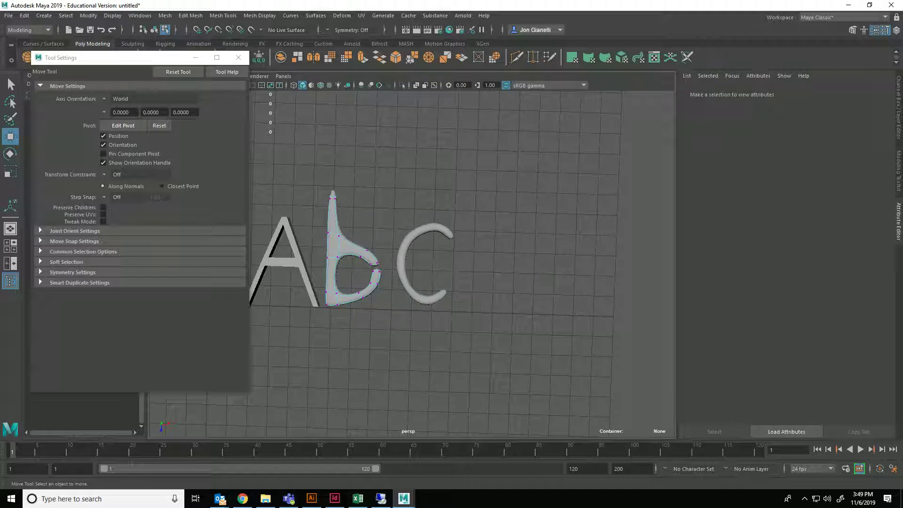
click(282, 262)
key(3)
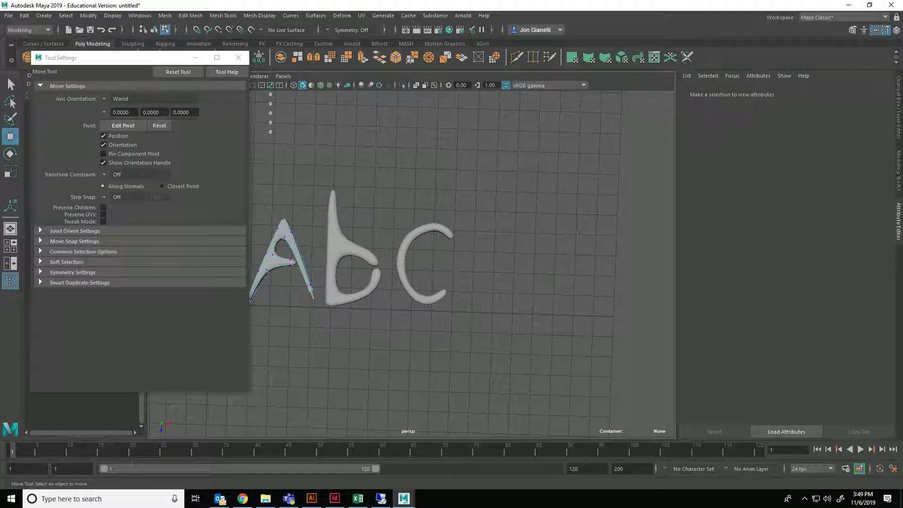
Return the A to object mode with nothing selected and close the Tool Settings window.
right_drag(504, 239, 550, 225)
click(550, 225)
alt+middle_drag(550, 226, 531, 225)
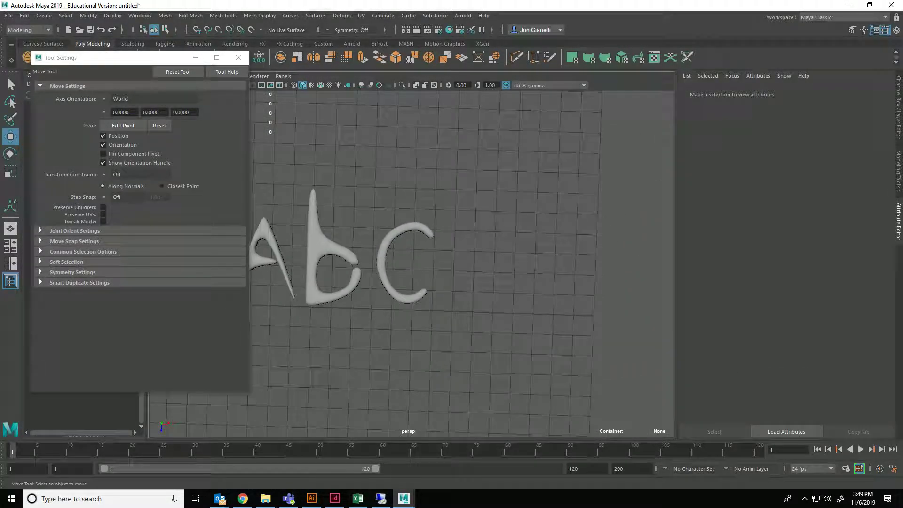
click(238, 58)
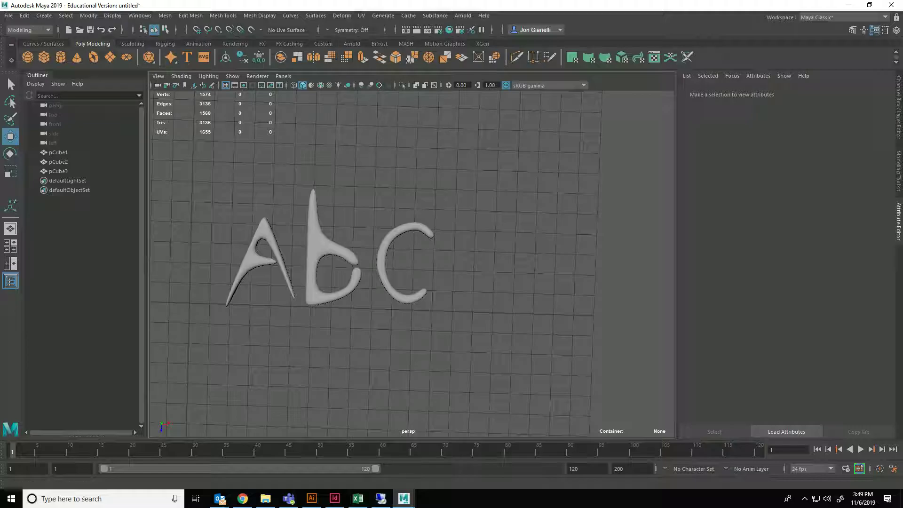
Create a polygon torus and move it to the open side of the c, at about X 27.74, Z -5.12.
click(94, 57)
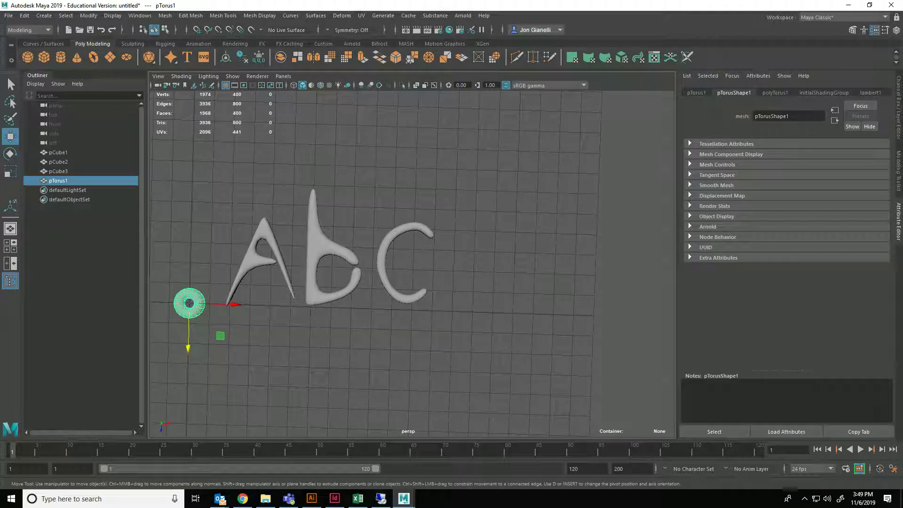
drag(221, 303, 501, 314)
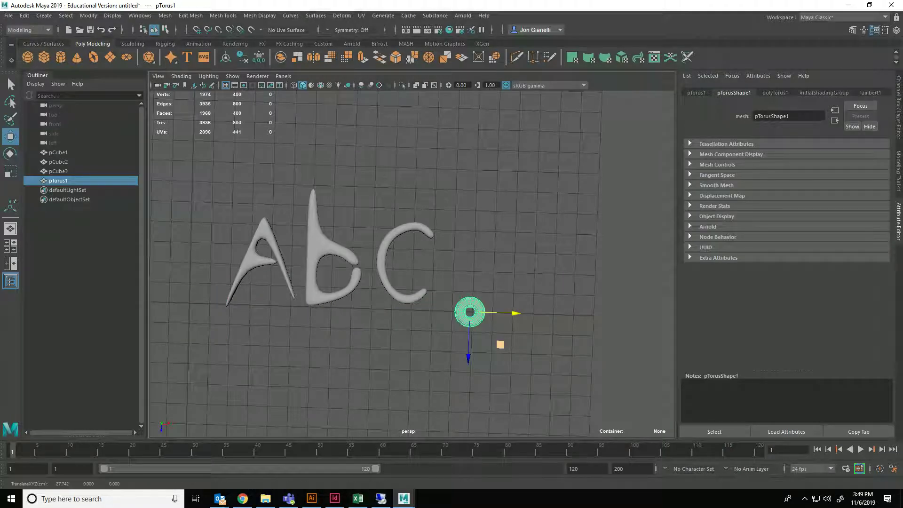
drag(468, 353, 471, 302)
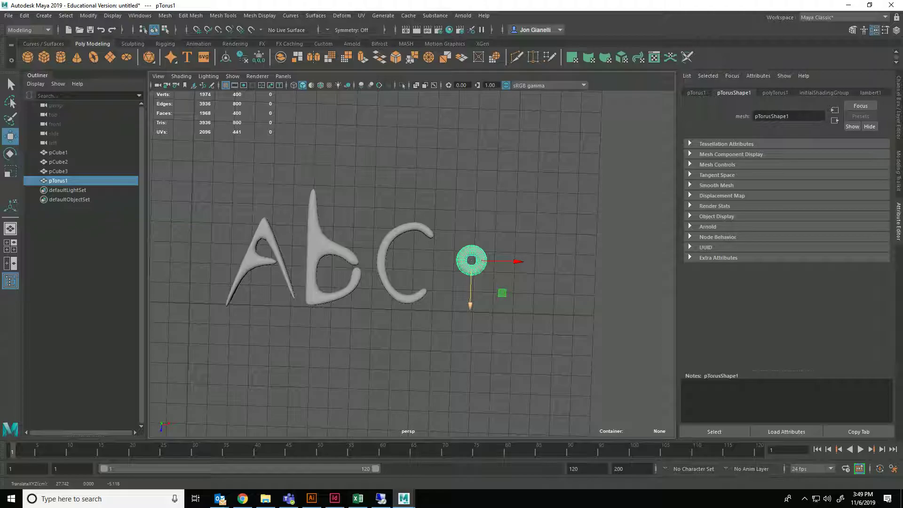
Scale the torus up uniformly to about the c's height and reposition it at about X 28.39, Z -4.56.
key(r)
drag(471, 260, 500, 260)
key(w)
drag(476, 303, 476, 312)
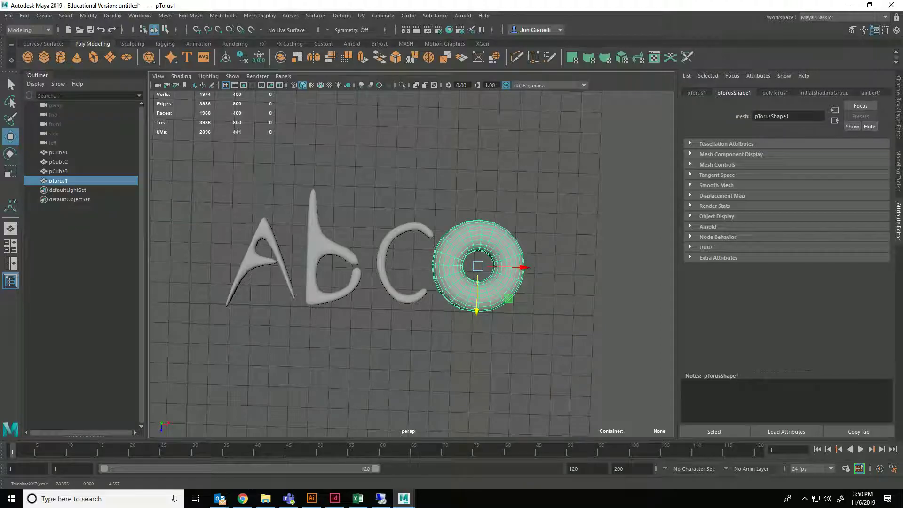
Show the torus's creation attributes and reduce its Section Radius to 0.010.
key(ctrl+a)
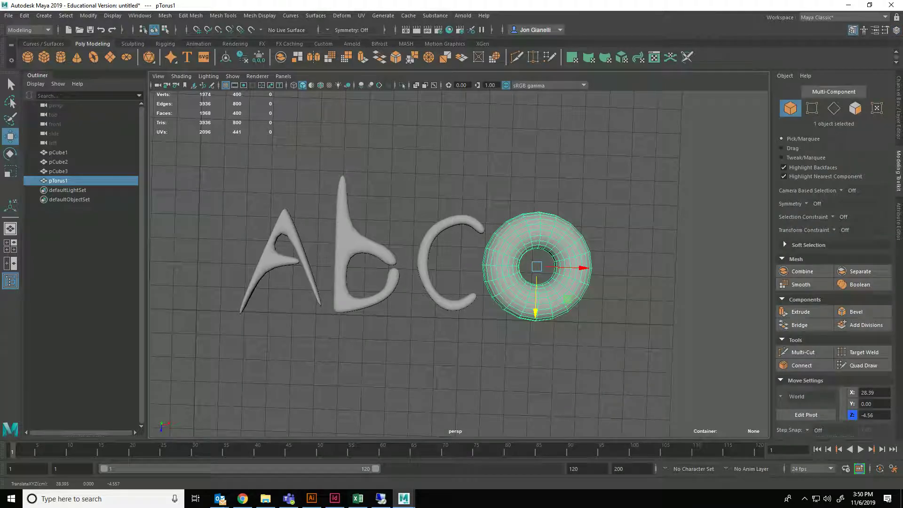
key(ctrl+a)
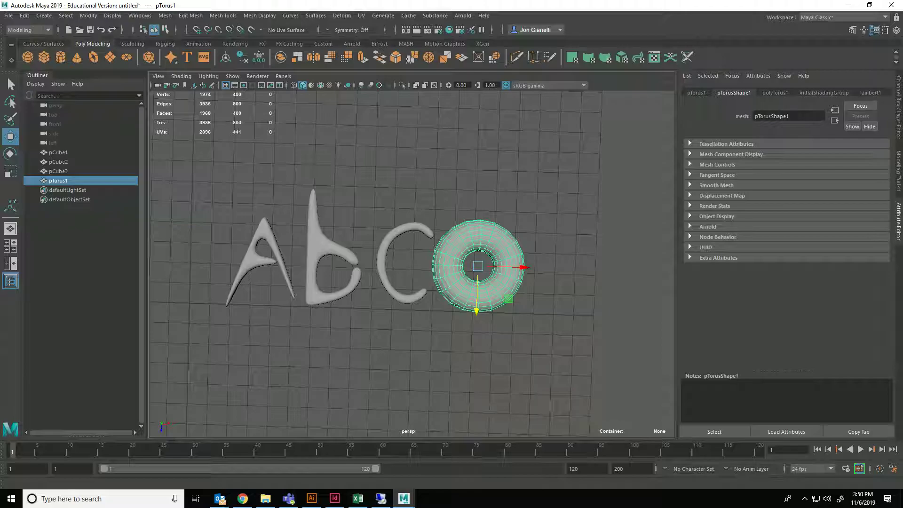
click(774, 92)
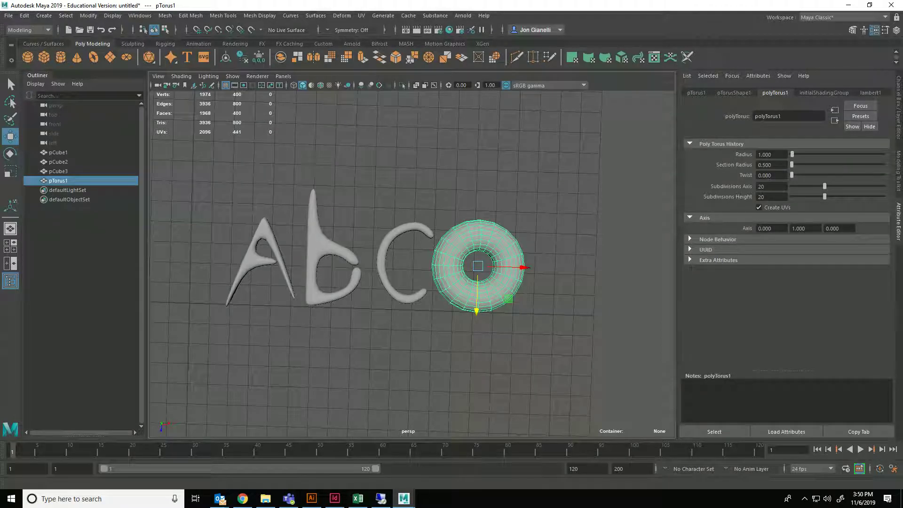
drag(792, 164, 789, 165)
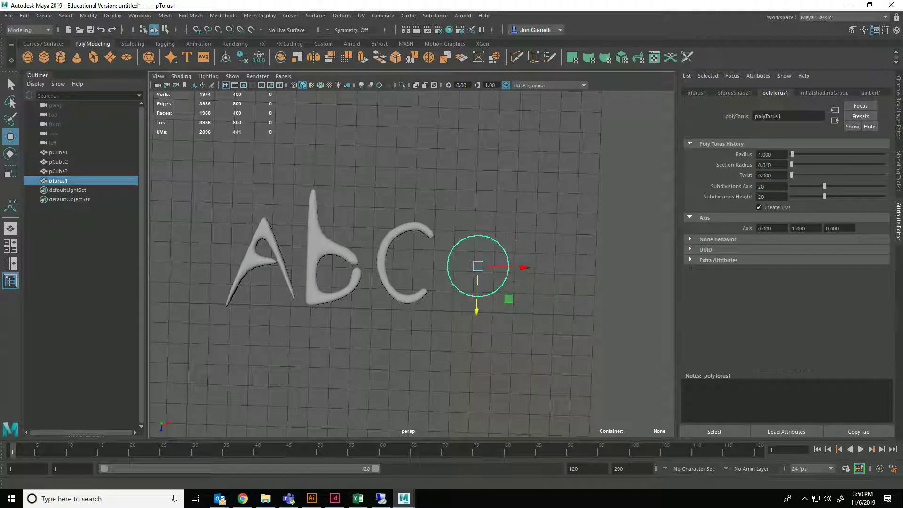
key(ctrl+z)
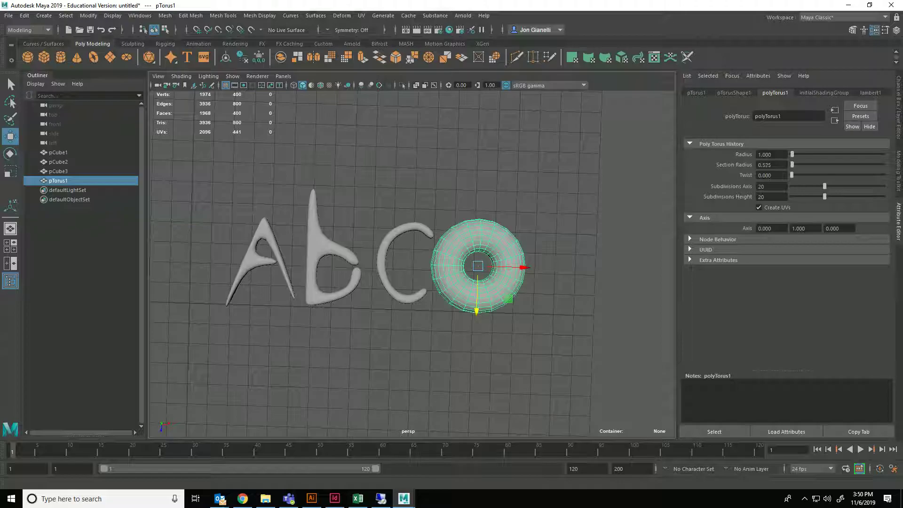
drag(791, 165, 762, 165)
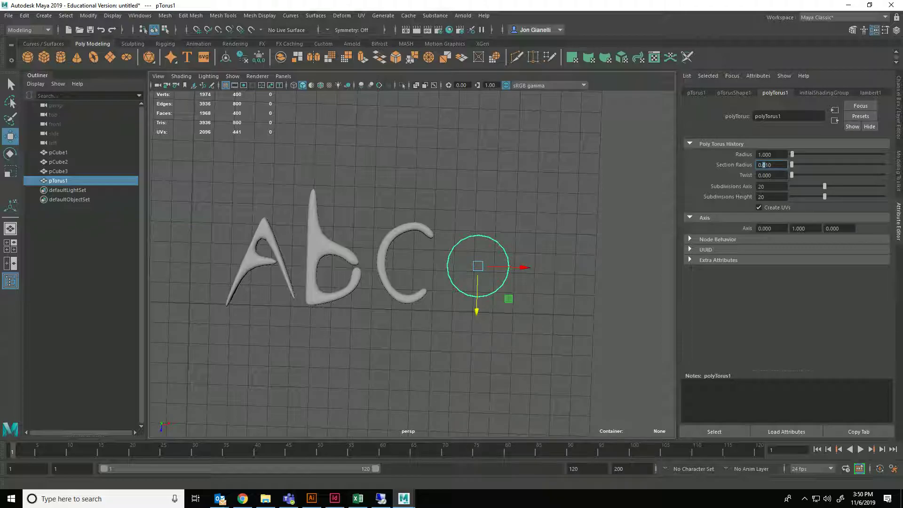
Set the torus's Section Radius to 0.110 and then 0.210, enlarge its Radius slightly, and deselect it.
text(1)
key(Tab)
click(760, 165)
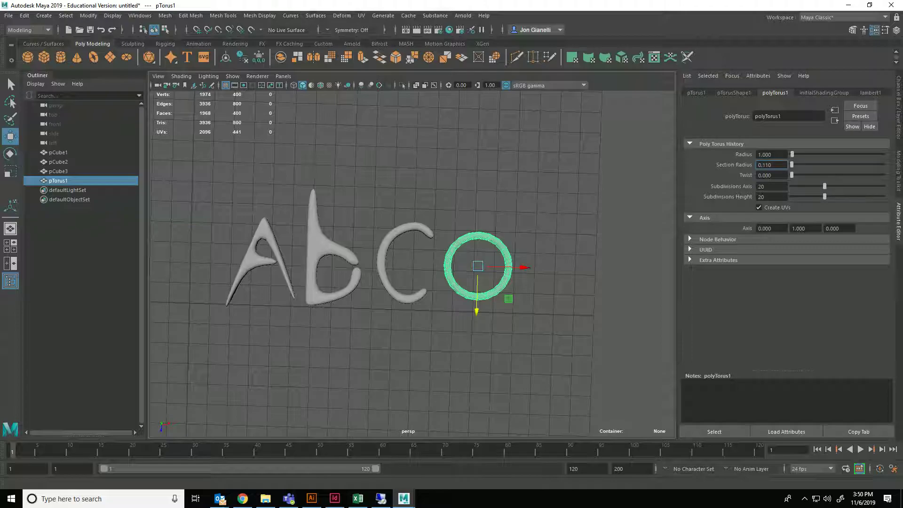
text(2)
key(Tab)
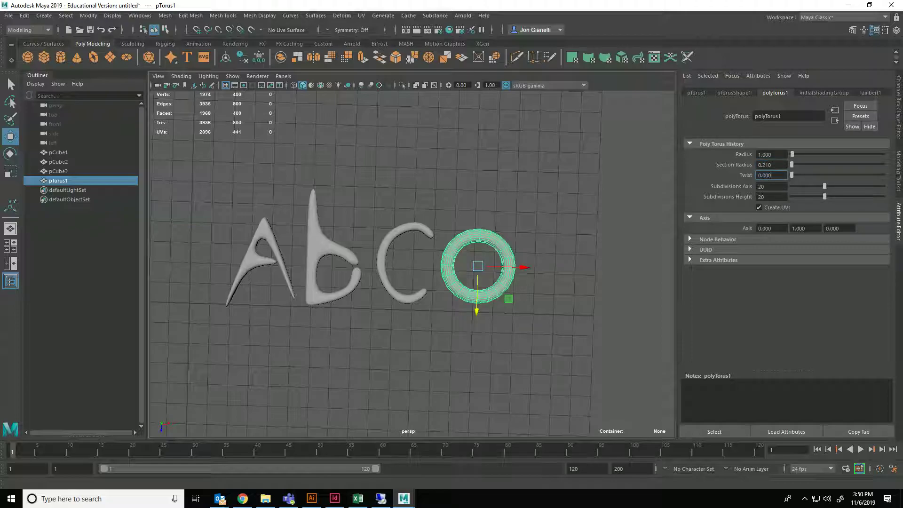
drag(791, 154, 792, 154)
key(alt+d)
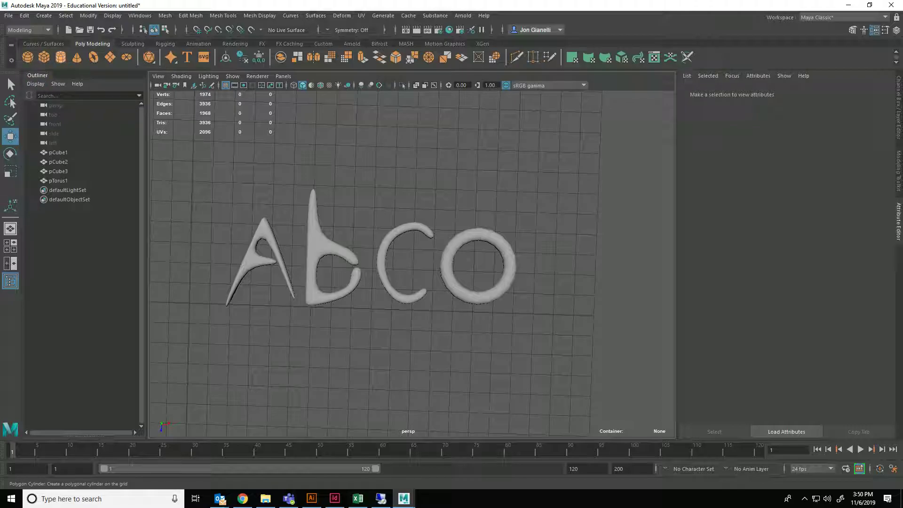
Create a polygon cube and move it along X and Z onto the ring's outer edge, on the side away from the c.
click(44, 57)
drag(228, 304, 550, 313)
drag(505, 357, 506, 337)
key(r)
key(e)
key(q)
key(e)
key(w)
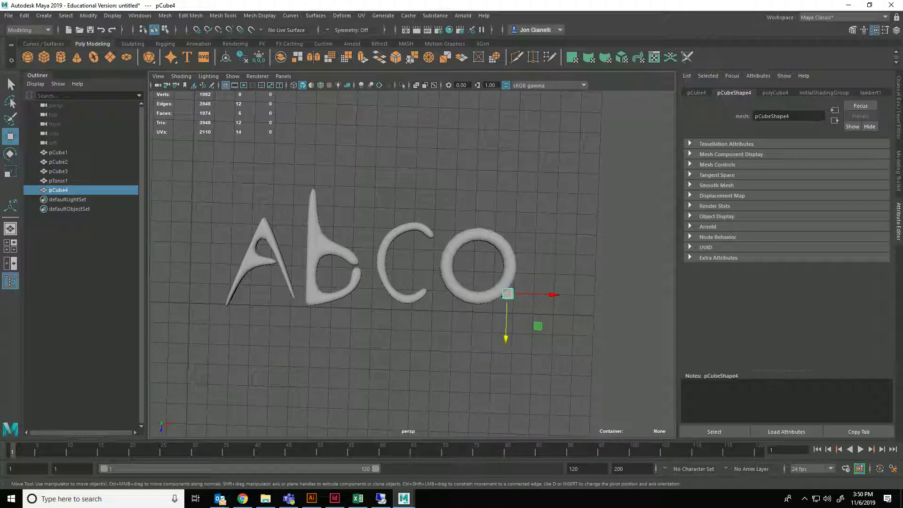
Stretch the cube along Z into a tall stem for the d and align its base with the ring's at about Z -6.4.
key(r)
drag(506, 337, 507, 277)
key(w)
key(r)
key(w)
drag(509, 218, 508, 285)
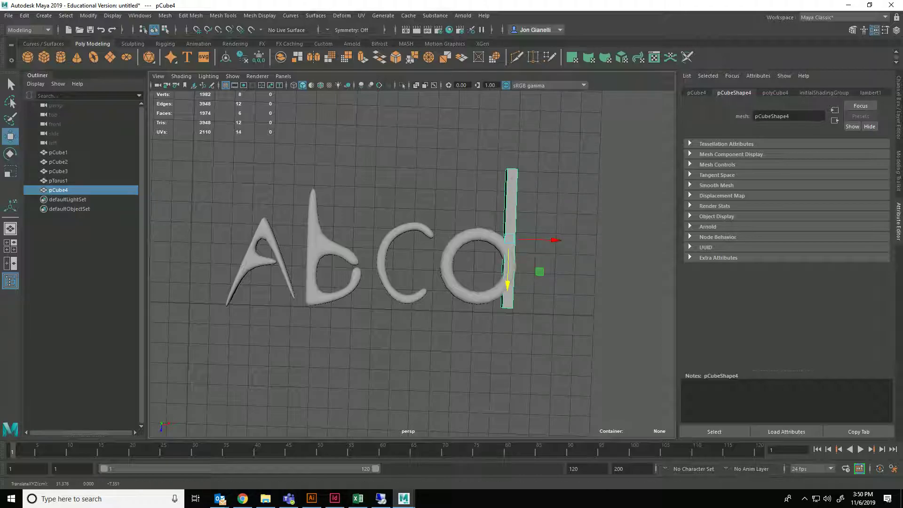
key(r)
mouse_move(507, 281)
mouse_down()
mouse_move(507, 272)
mouse_move(507, 294)
mouse_up()
key(w)
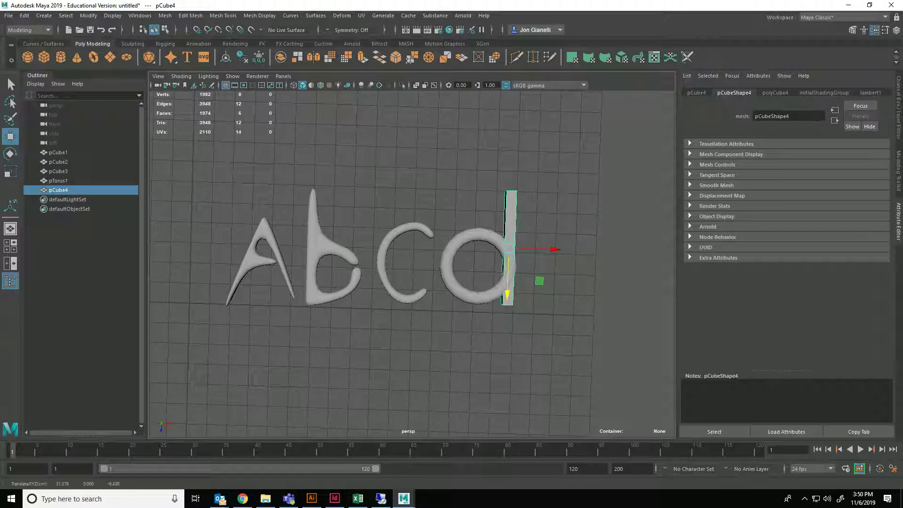
Move the ring to about Z -4.04 and turn on smooth mesh preview for both the ring and the stem.
click(545, 300)
click(489, 297)
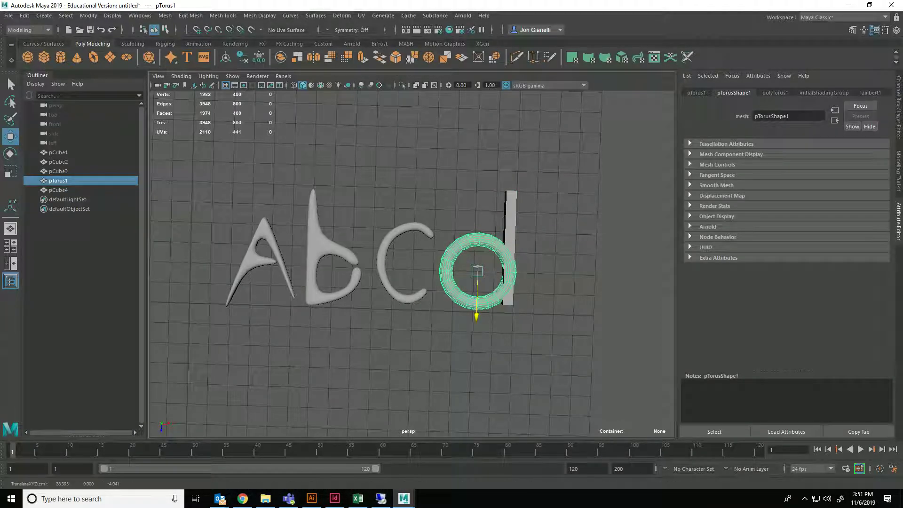
shift+drag(514, 212, 539, 280)
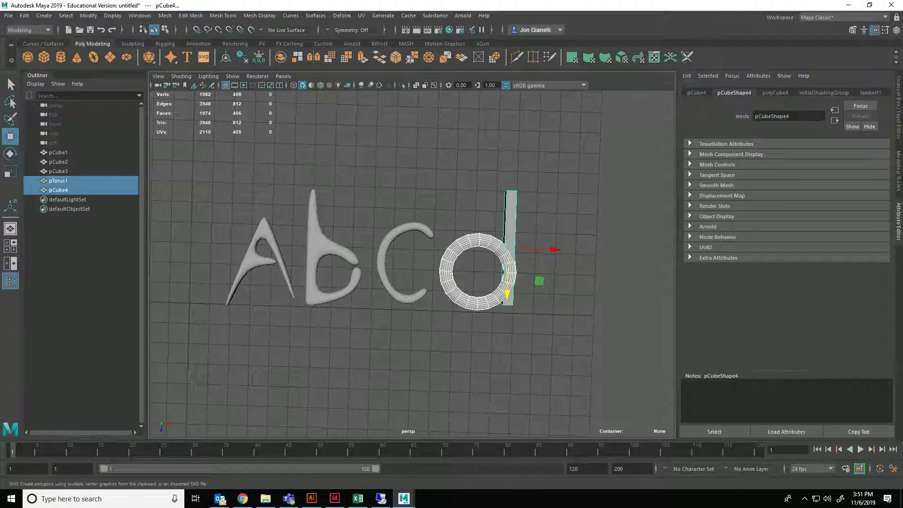
key(3)
click(508, 295)
mouse_move(508, 295)
alt+mouse_down()
mouse_move(546, 277)
mouse_move(515, 249)
mouse_move(503, 294)
alt+mouse_up()
Scale the d's ring down slightly and uniformly so it fits beside the thinned stem.
key(super)
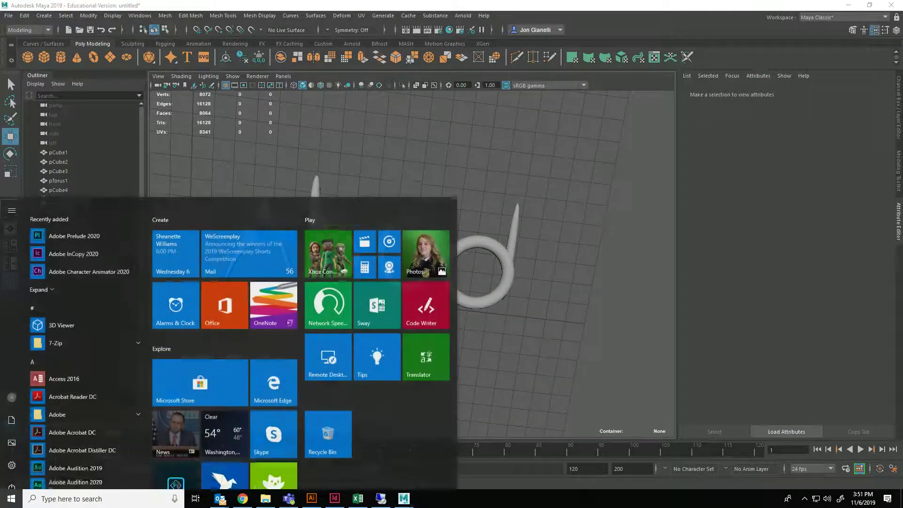
click(502, 295)
key(r)
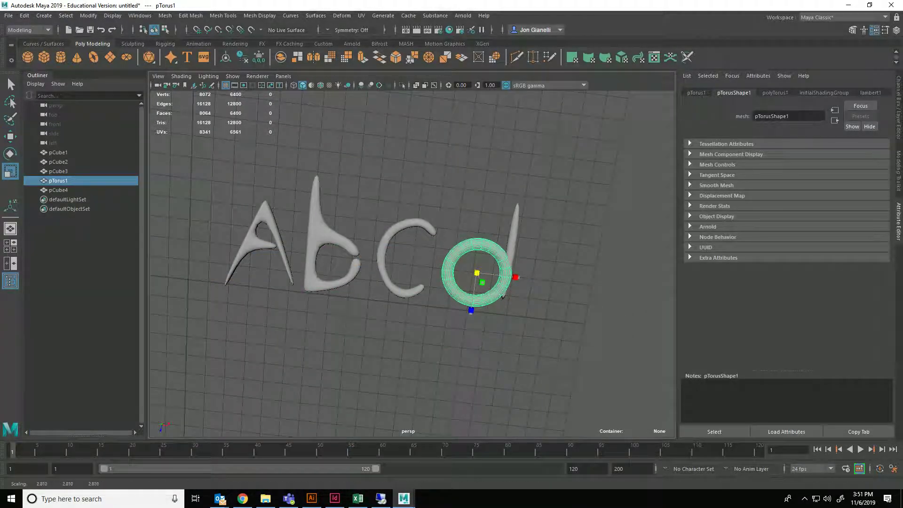
click(503, 307)
Move the d's stem slightly along Z toward the baseline, then deselect it.
click(505, 291)
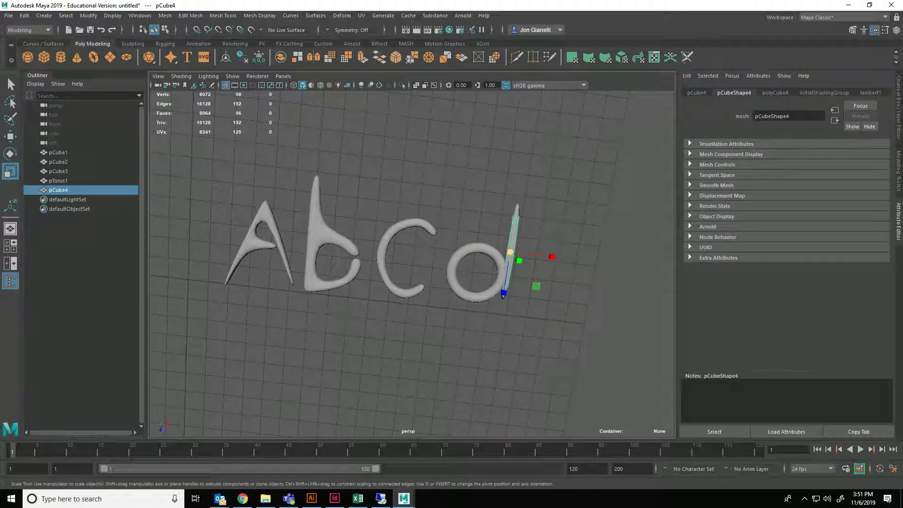
key(w)
drag(503, 294, 571, 257)
click(530, 297)
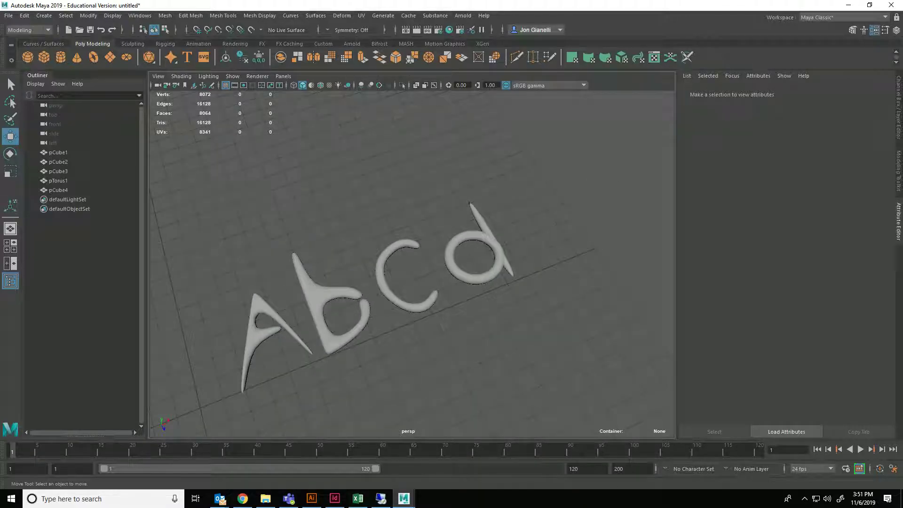
alt+drag(507, 270, 569, 211)
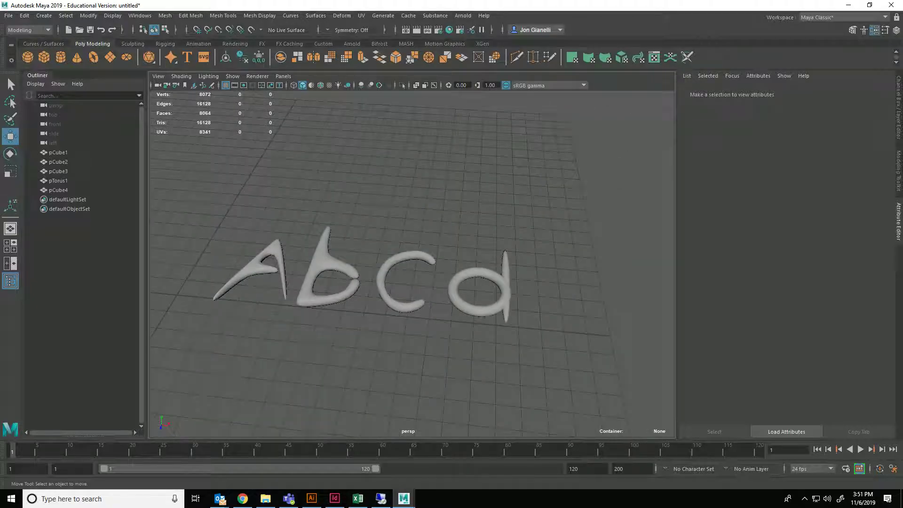